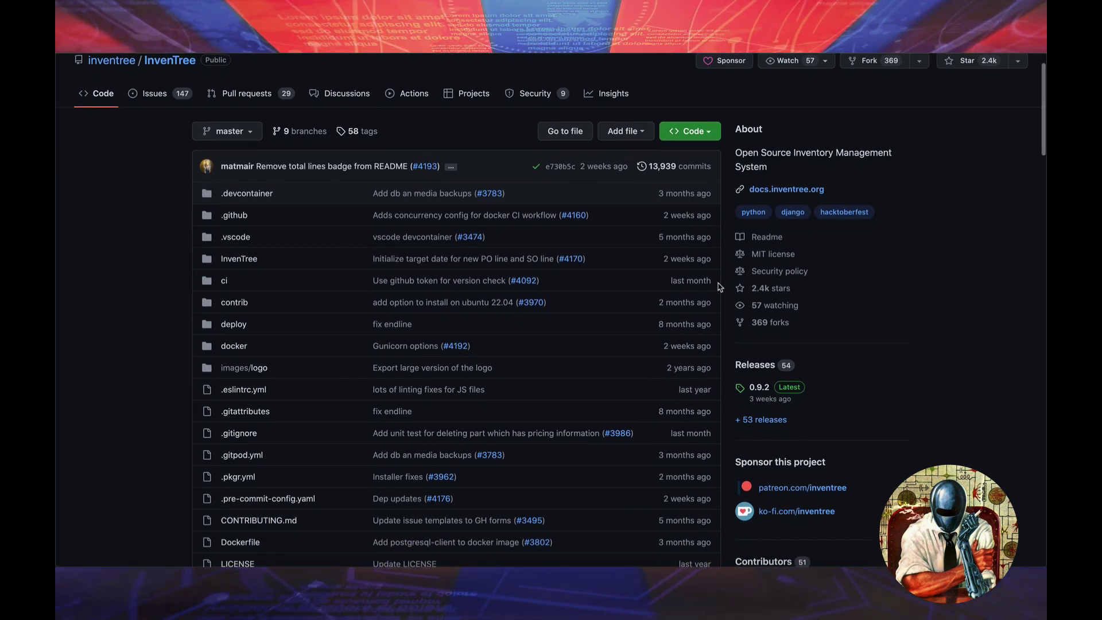
pyautogui.scroll(-1, 720, 286)
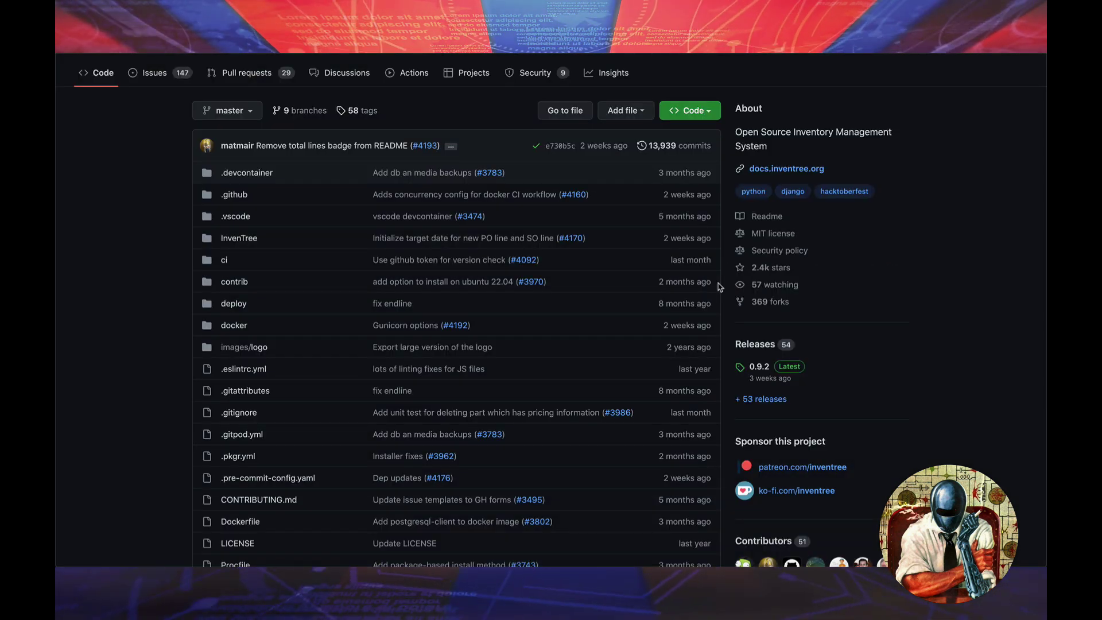
# - Scroll down the InvenTree README until the Tech Stack section is visible
pyautogui.scroll(-10, 720, 286)
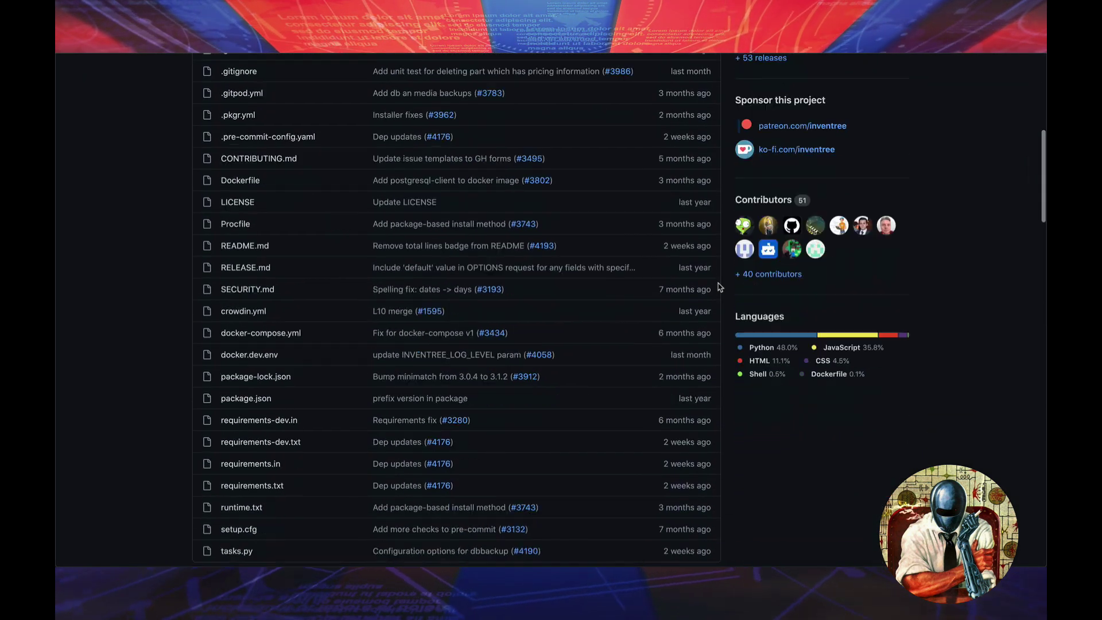
pyautogui.scroll(-2, 720, 286)
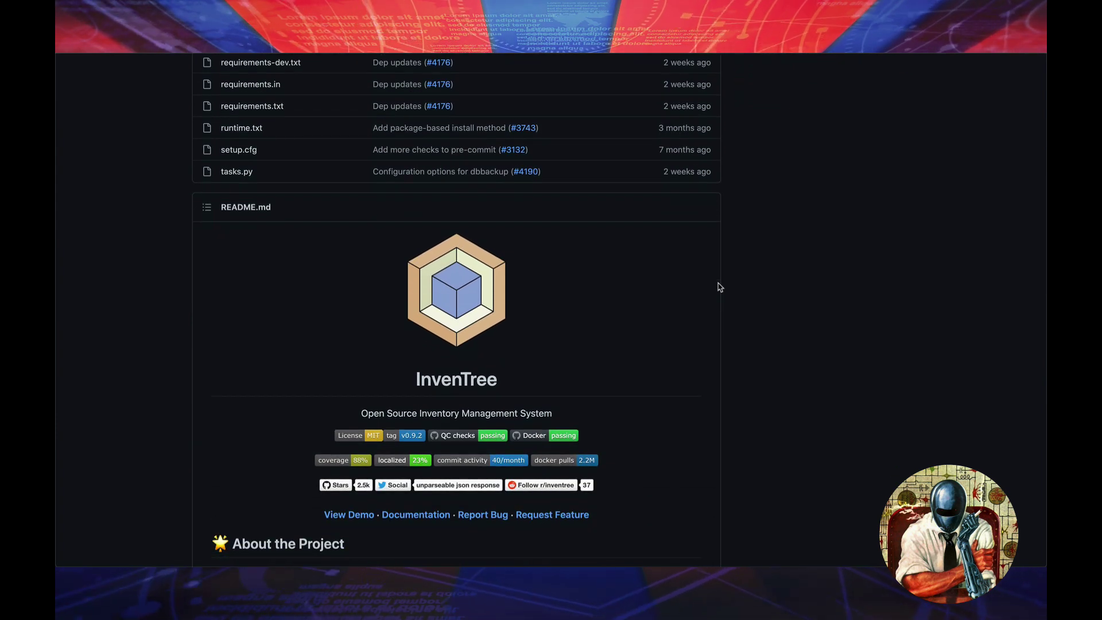
pyautogui.scroll(-2, 719, 287)
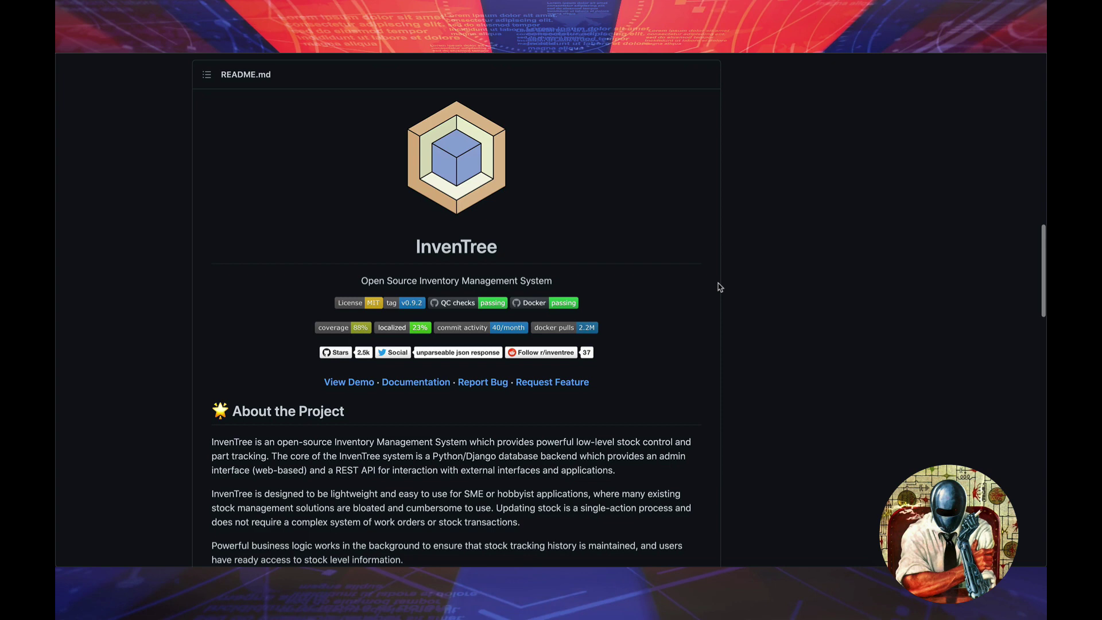
pyautogui.scroll(-3, 719, 286)
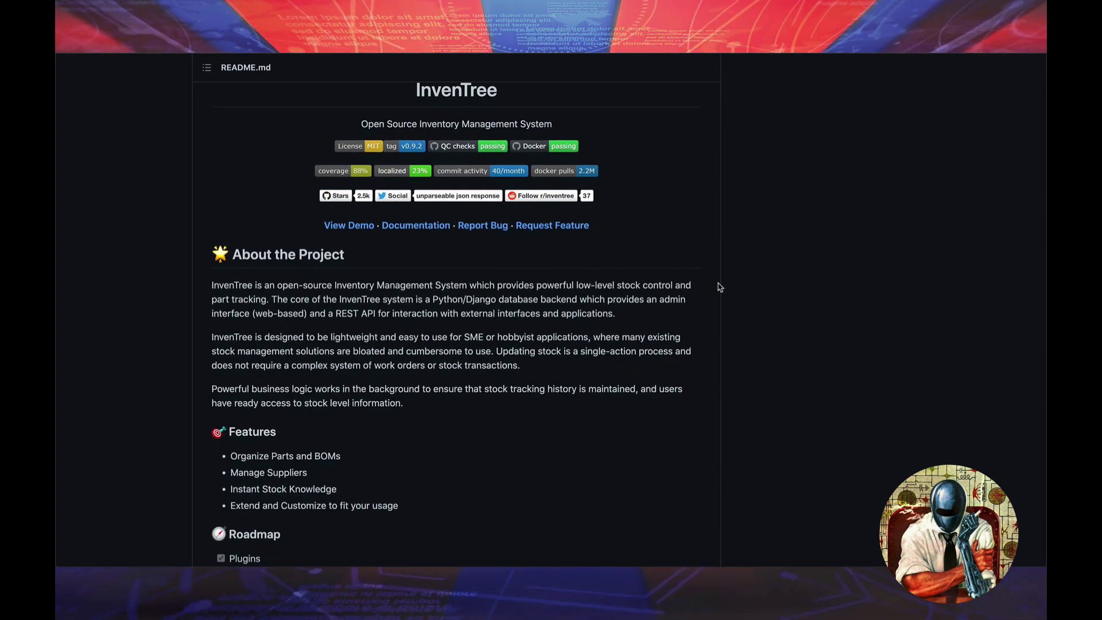
pyautogui.scroll(-1, 720, 286)
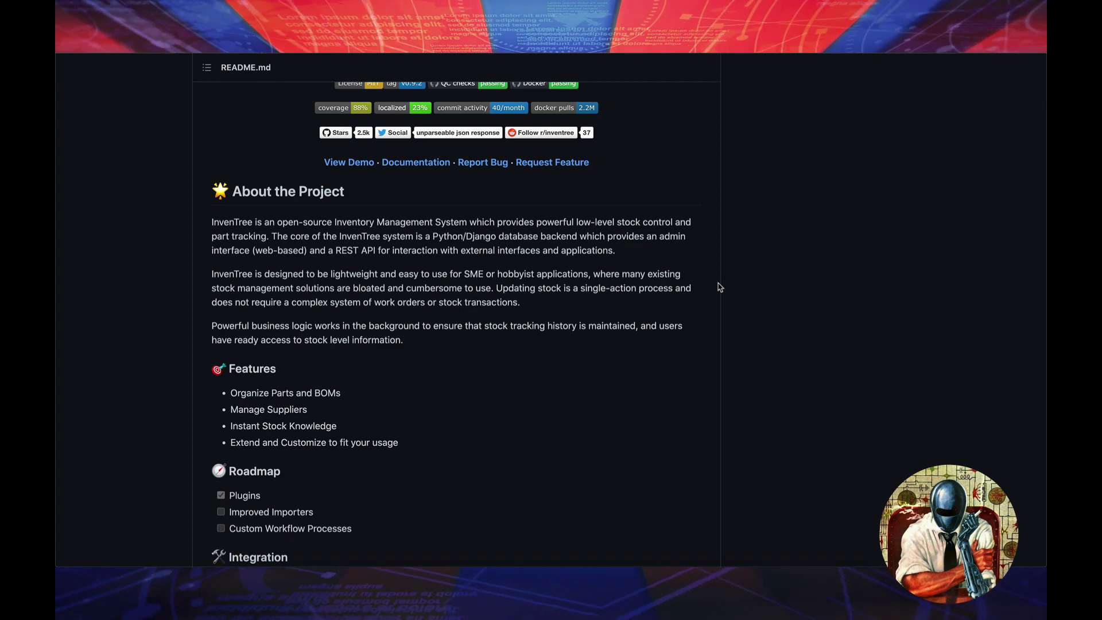
pyautogui.scroll(-2, 719, 287)
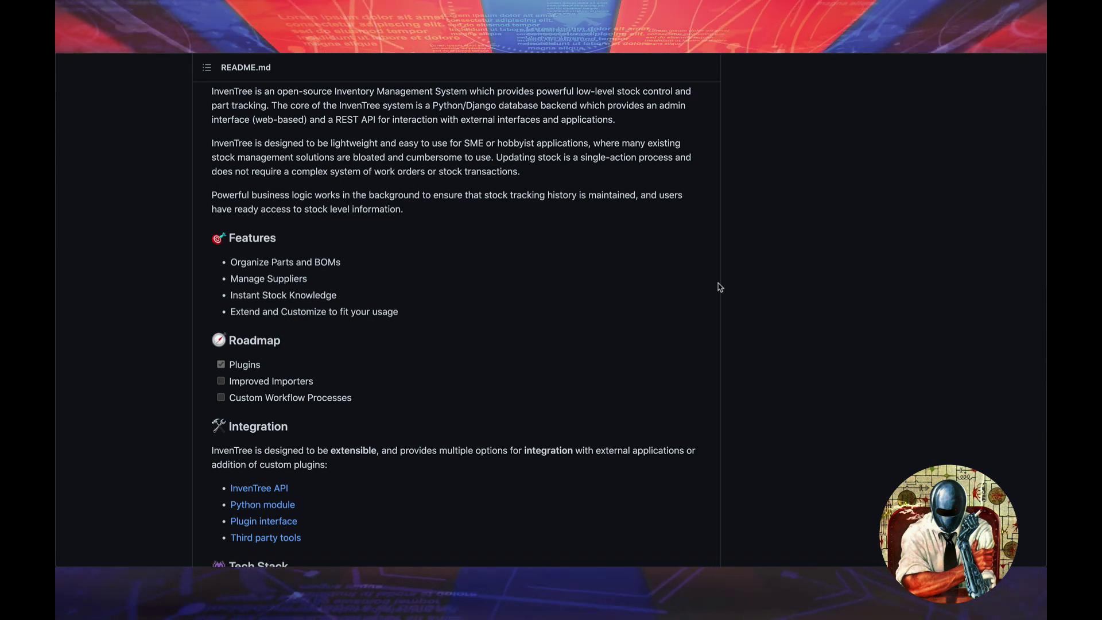
pyautogui.scroll(-2, 719, 286)
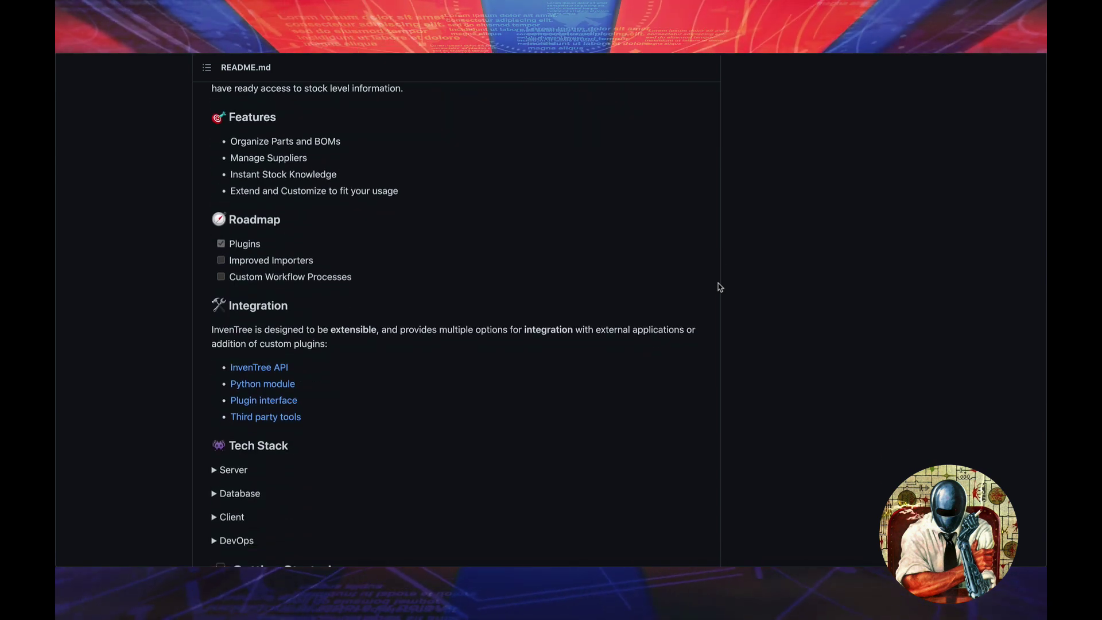
pyautogui.scroll(1, 720, 286)
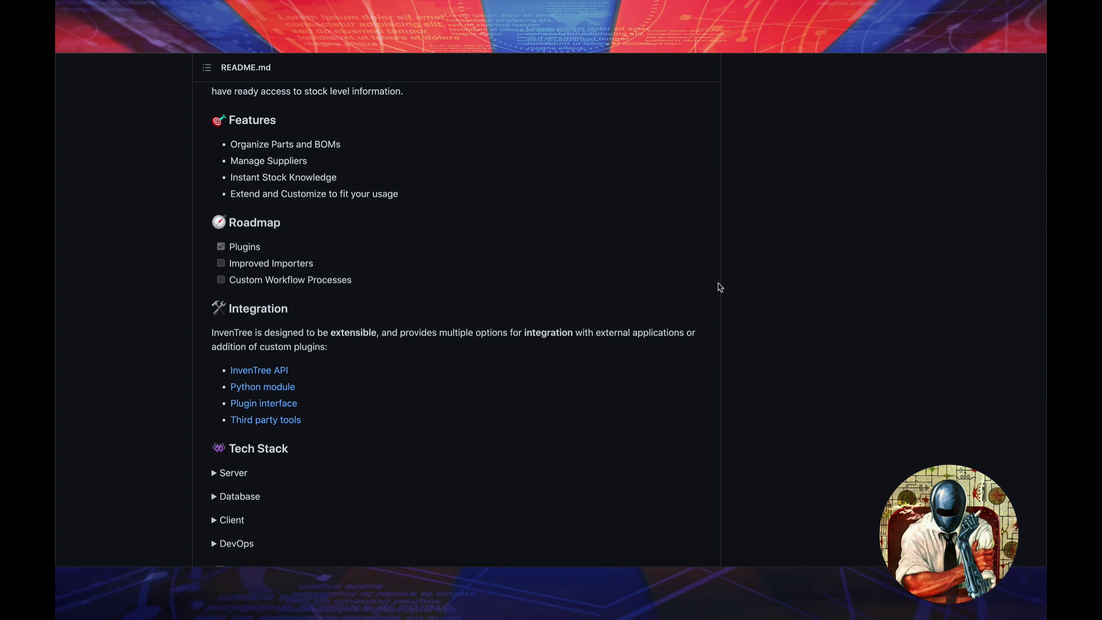
pyautogui.scroll(-1, 719, 287)
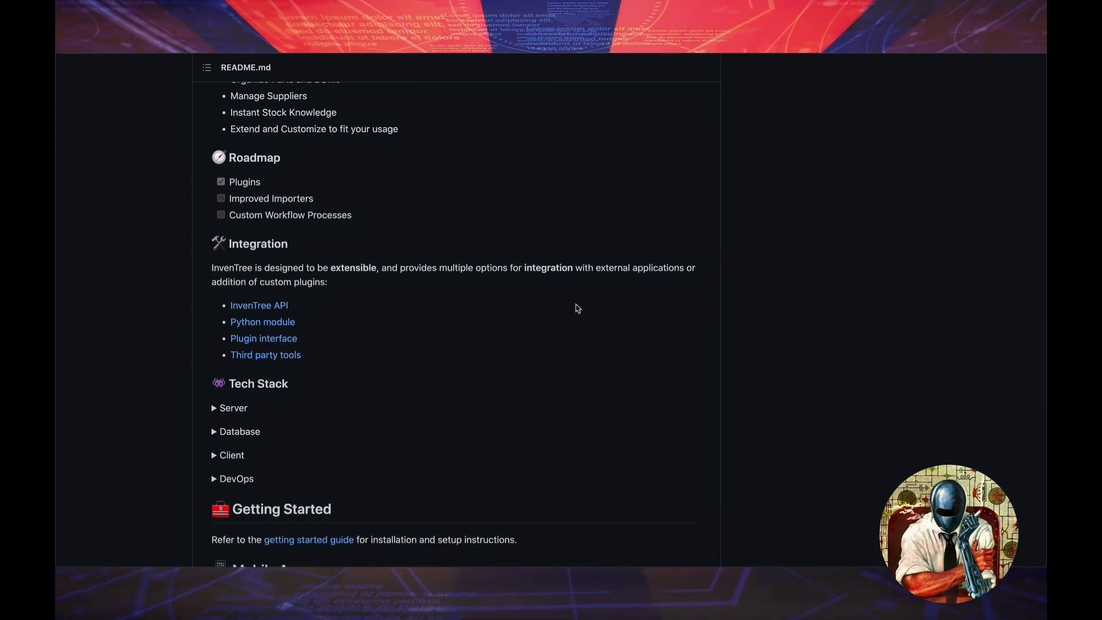
# - Expand the Server, Database, Client and DevOps lists under Tech Stack and review them
pyautogui.click(213, 409)
pyautogui.scroll(-2, 217, 419)
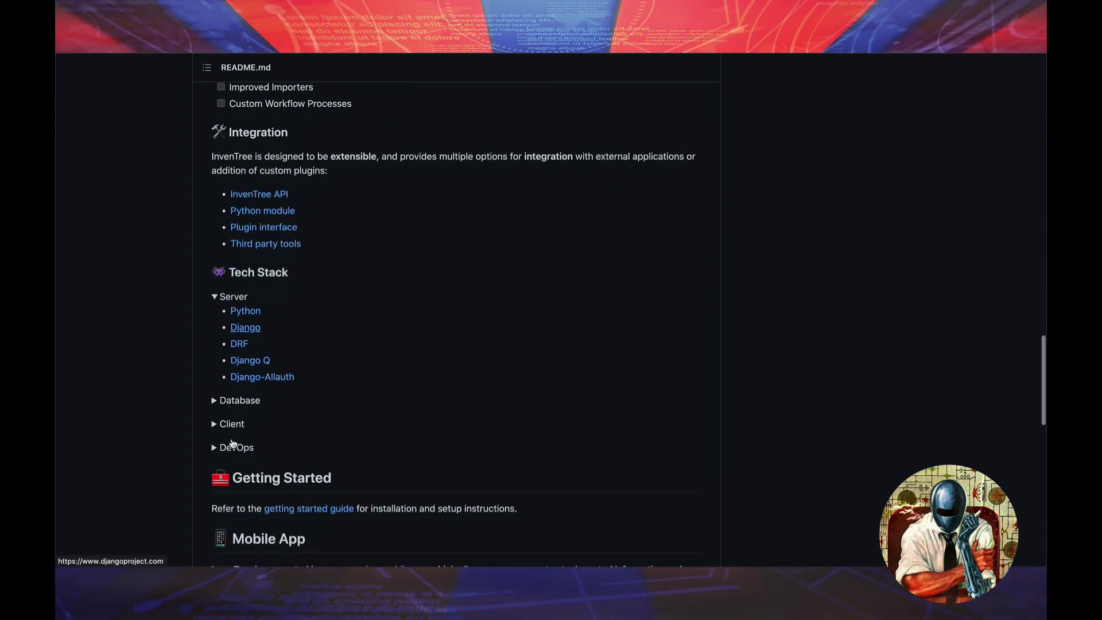
pyautogui.click(215, 393)
pyautogui.click(214, 481)
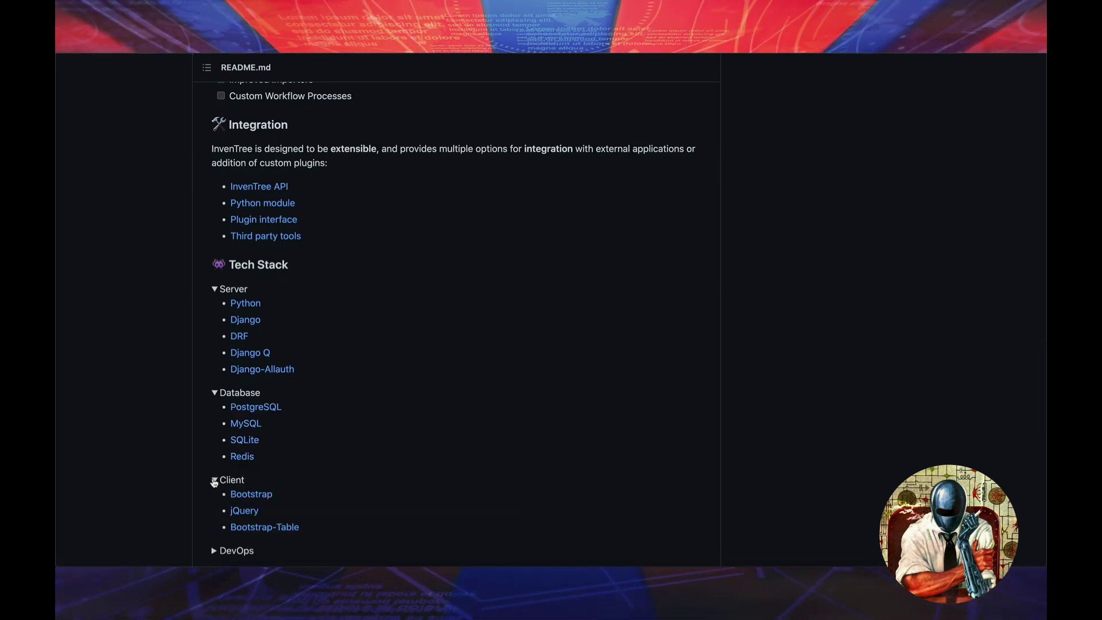
pyautogui.scroll(-1, 217, 484)
pyautogui.click(215, 477)
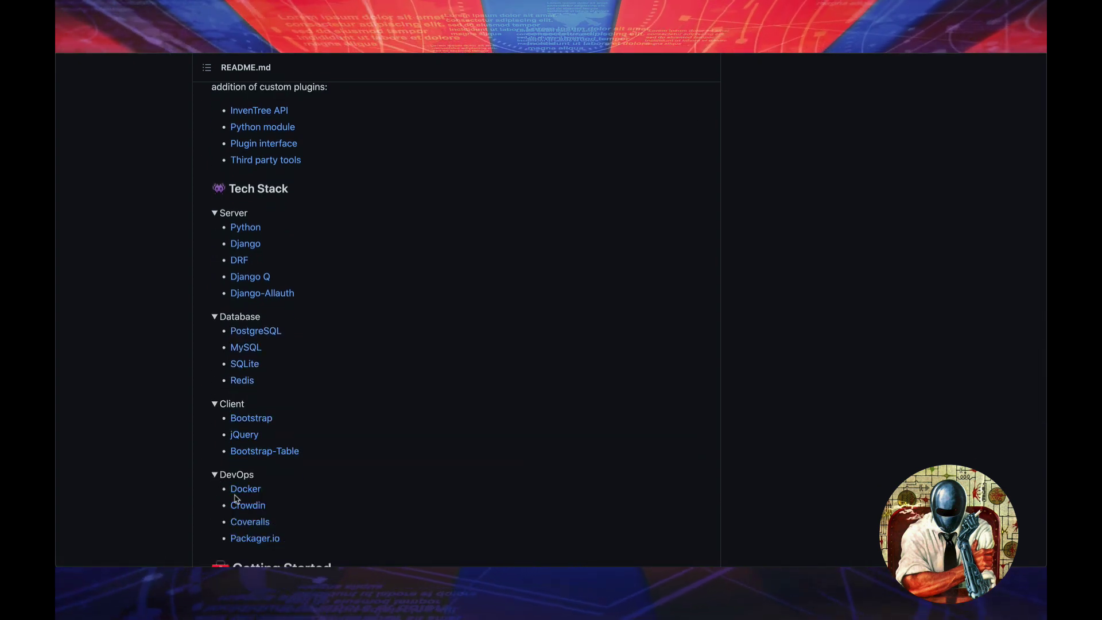
pyautogui.scroll(1, 235, 497)
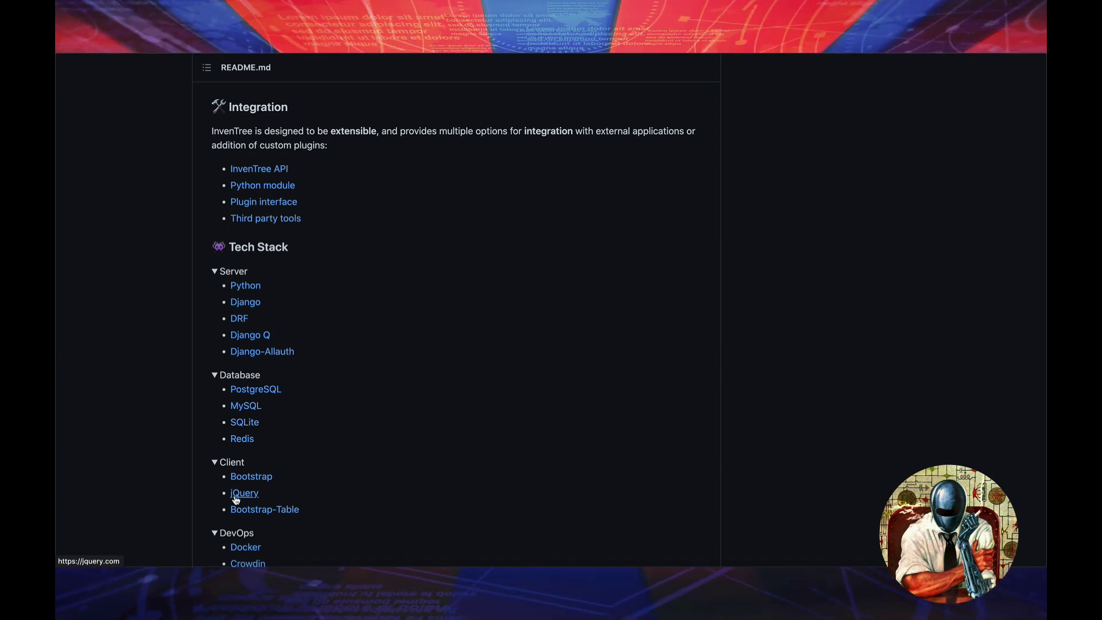
pyautogui.scroll(-3, 235, 500)
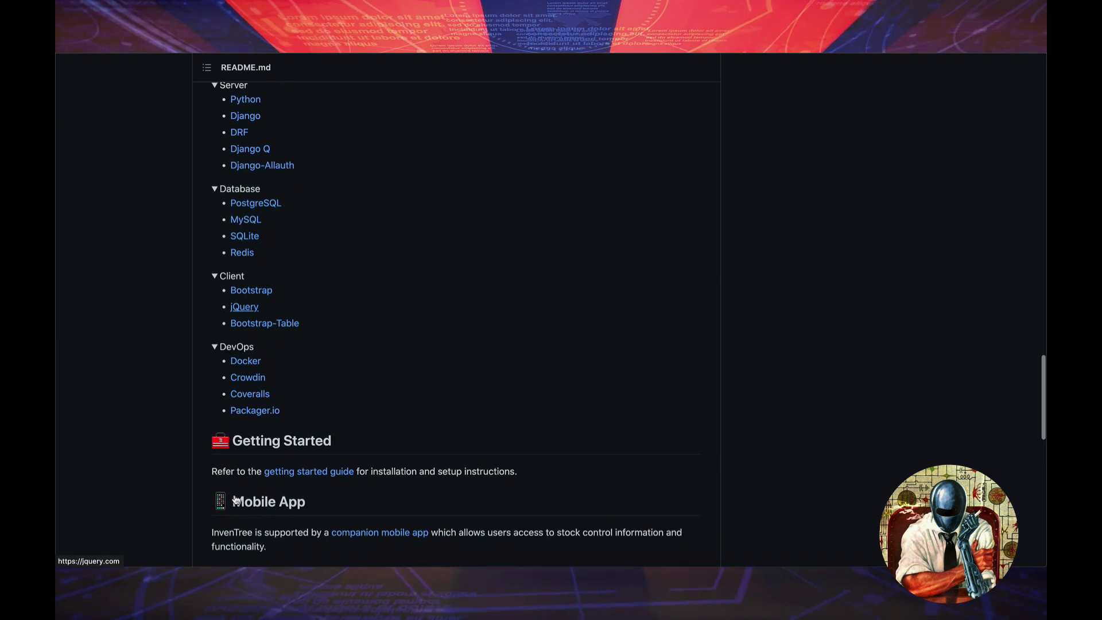
pyautogui.scroll(2, 236, 499)
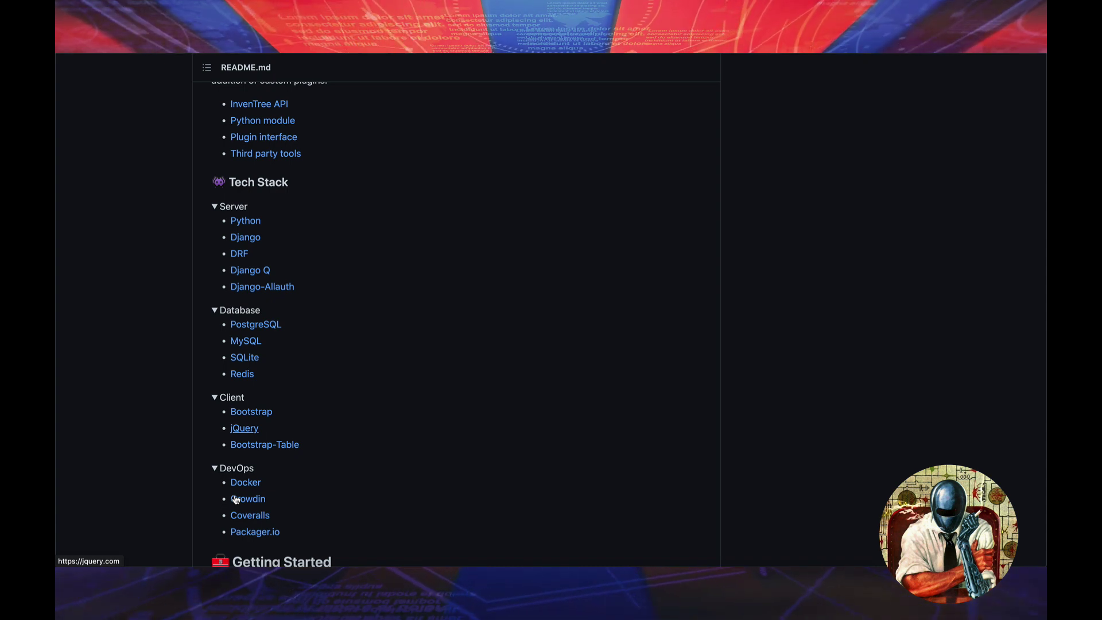
pyautogui.scroll(1, 236, 500)
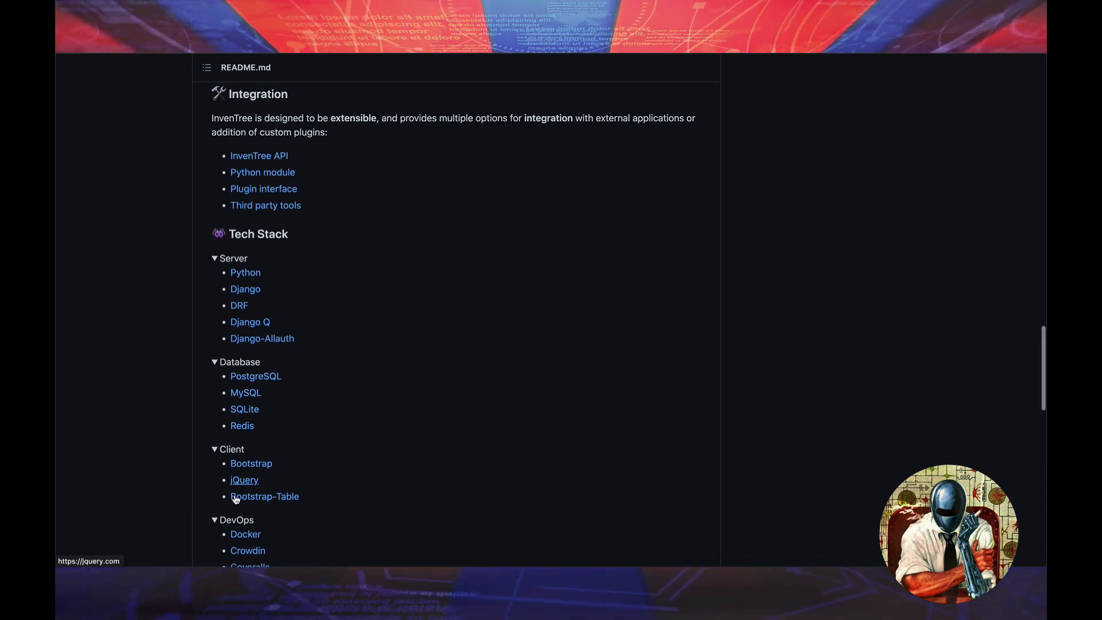
pyautogui.scroll(-2, 236, 499)
pyautogui.scroll(-6, 235, 499)
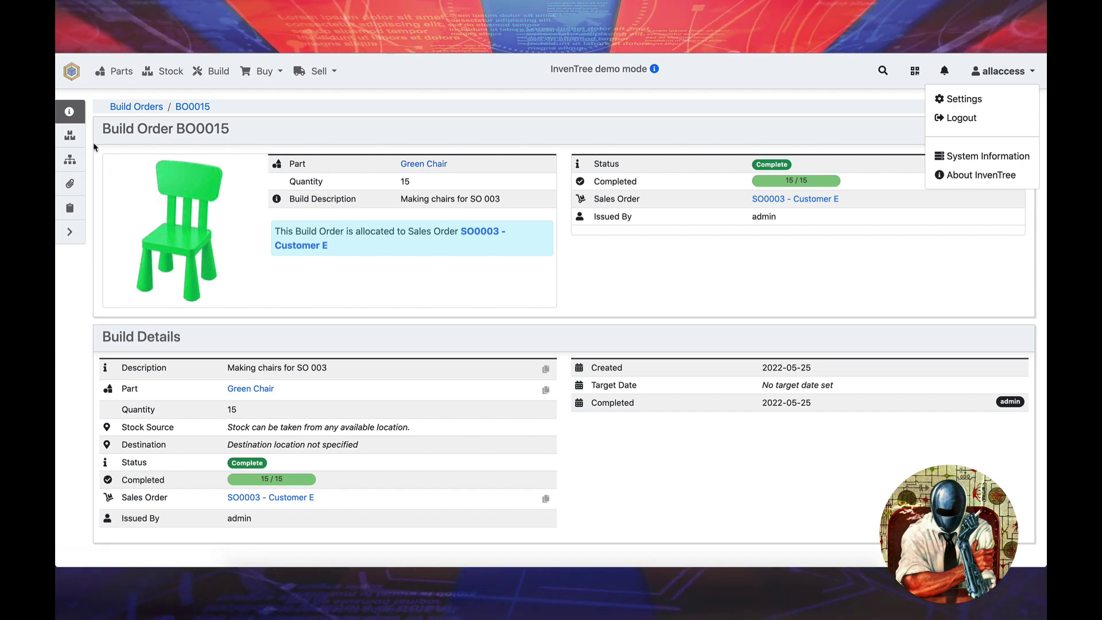
# - Look over the Buy and Sell menus, then go to the Build Orders list
pyautogui.click(269, 74)
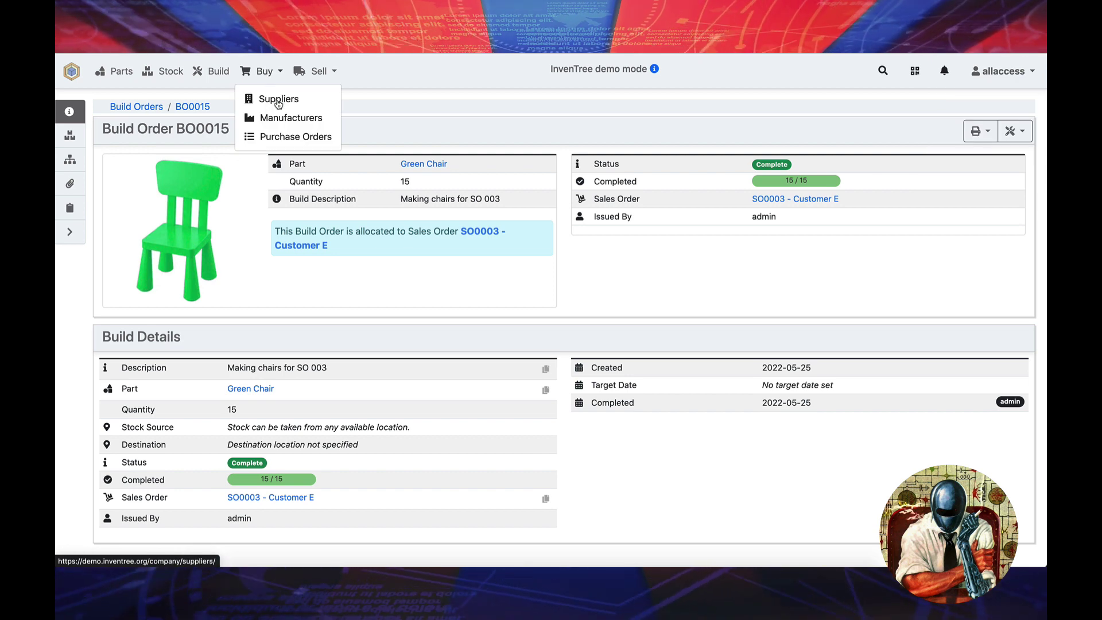
pyautogui.click(318, 69)
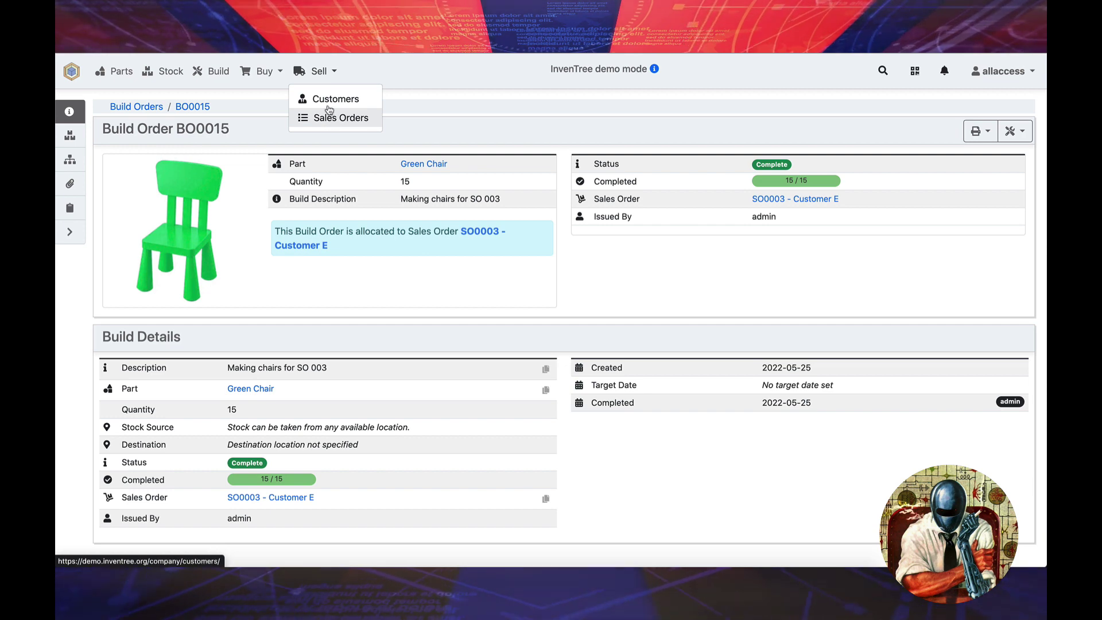
pyautogui.click(264, 71)
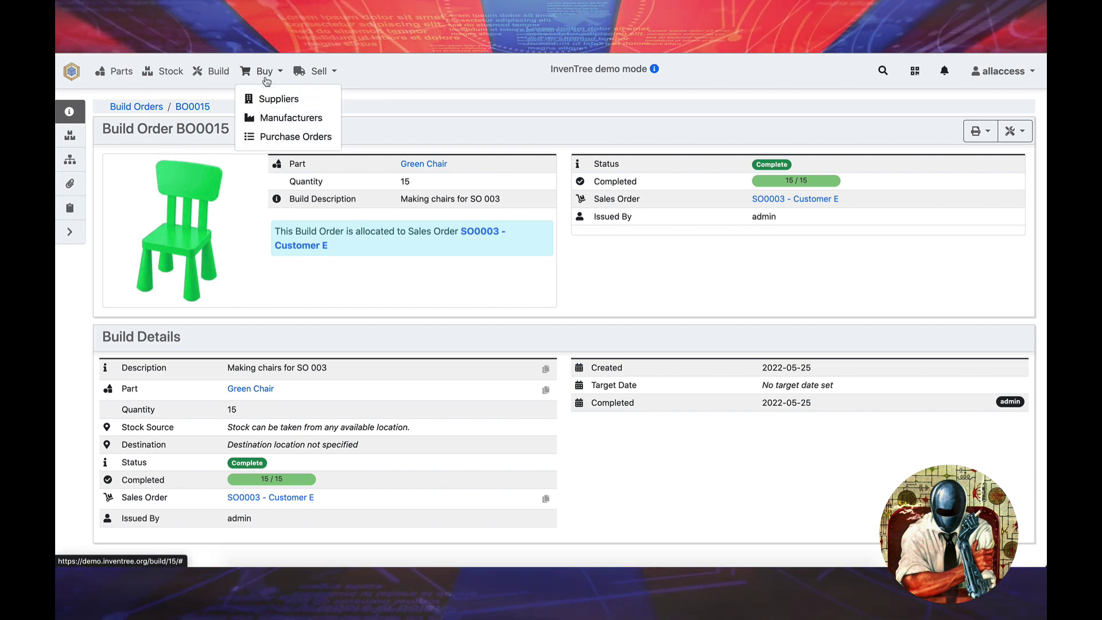
pyautogui.click(217, 77)
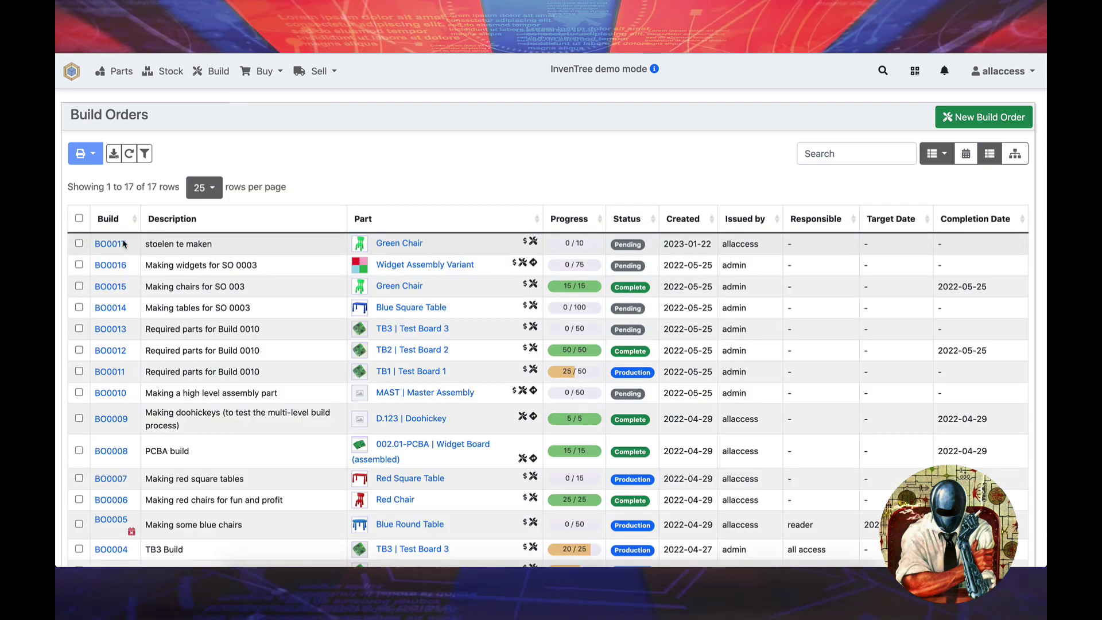
# - Open build order BO0017 and toggle the sidebar between icons and section names
pyautogui.click(118, 244)
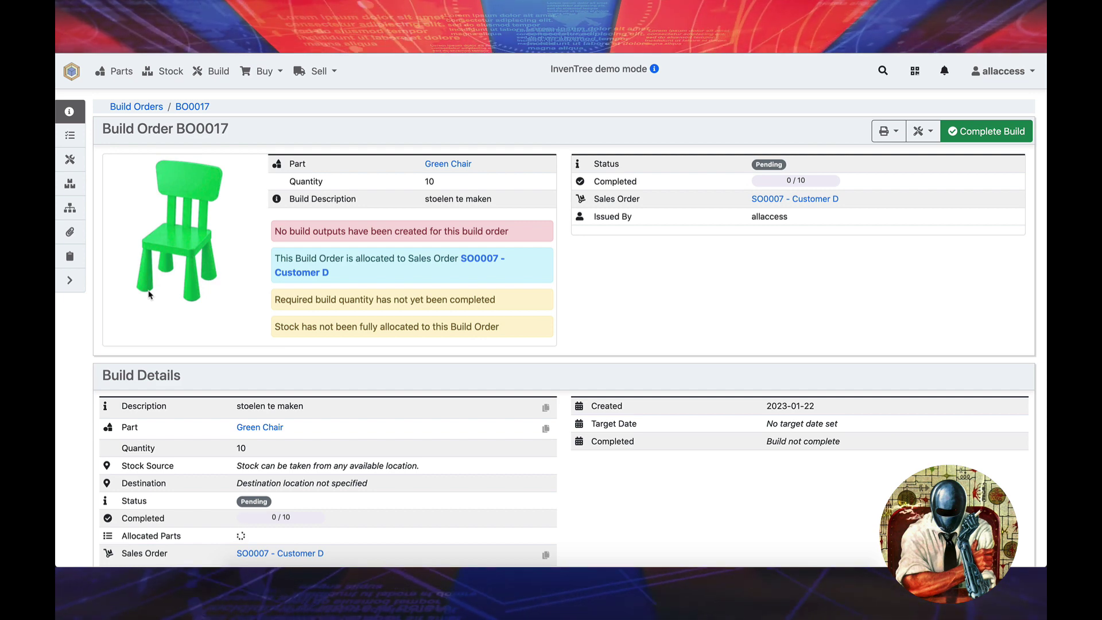
pyautogui.click(70, 282)
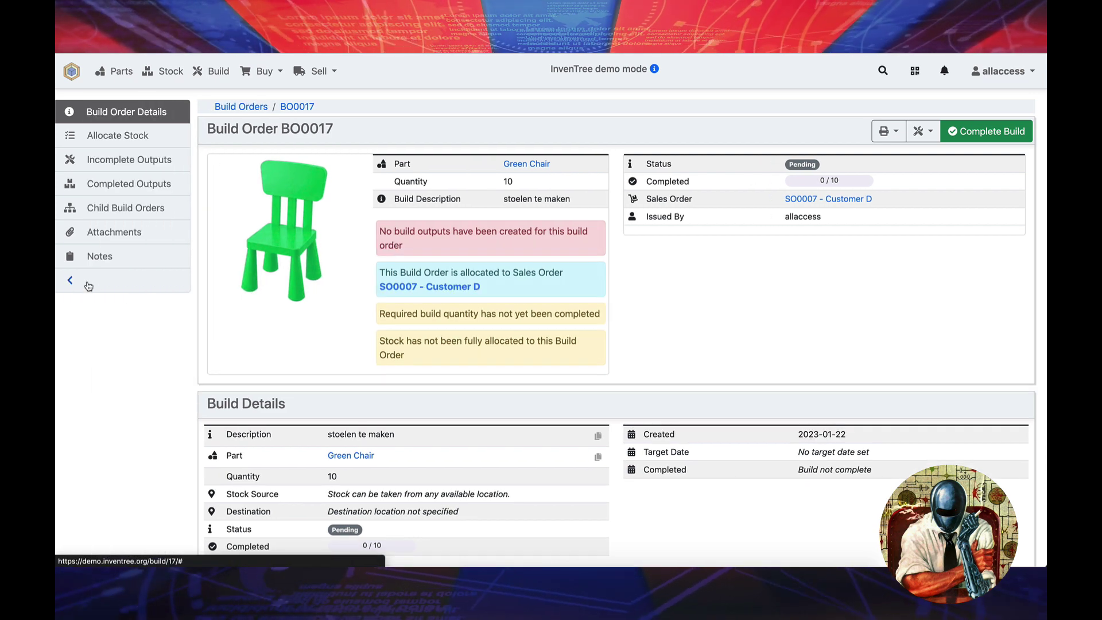
pyautogui.click(74, 284)
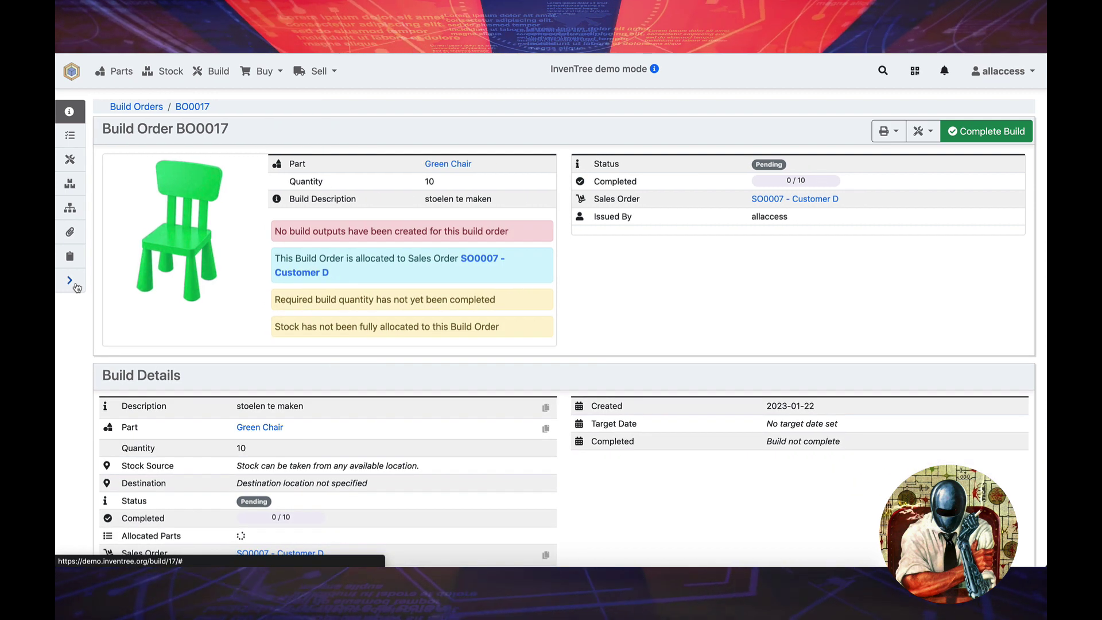
pyautogui.click(76, 285)
# - Check BO0017's child builds, completed and incomplete outputs, then return to Build Order Details
pyautogui.click(89, 209)
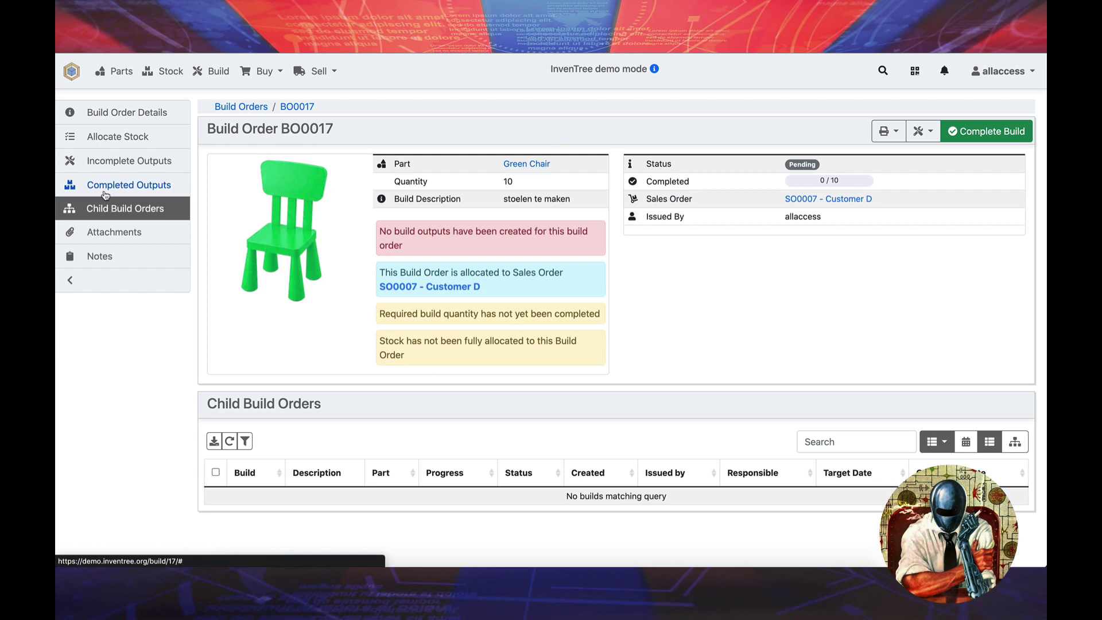
pyautogui.click(104, 189)
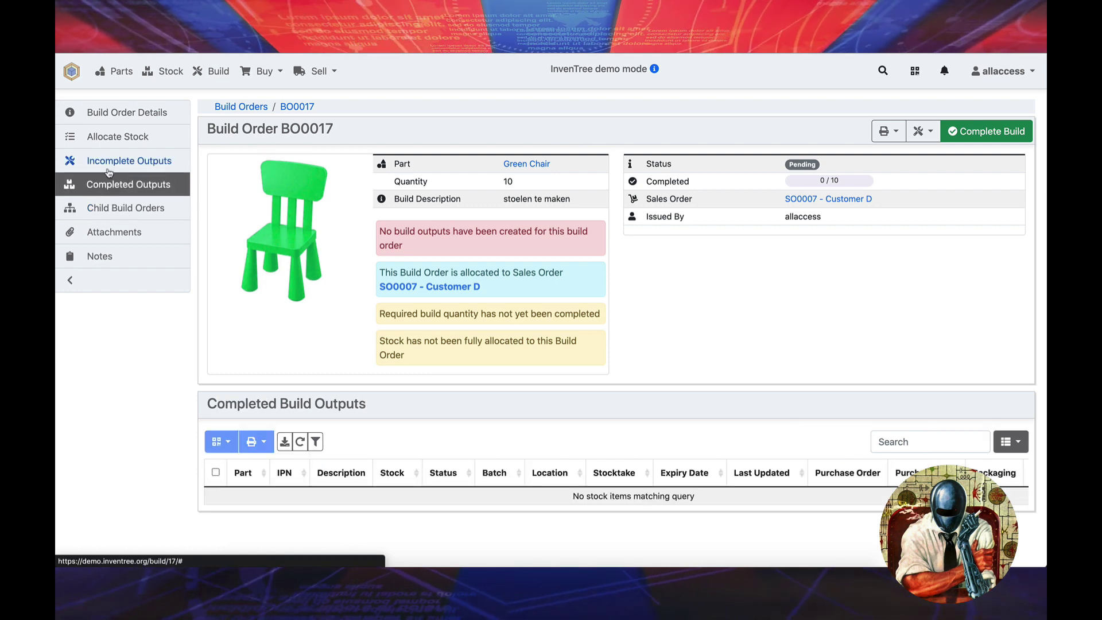
pyautogui.click(109, 167)
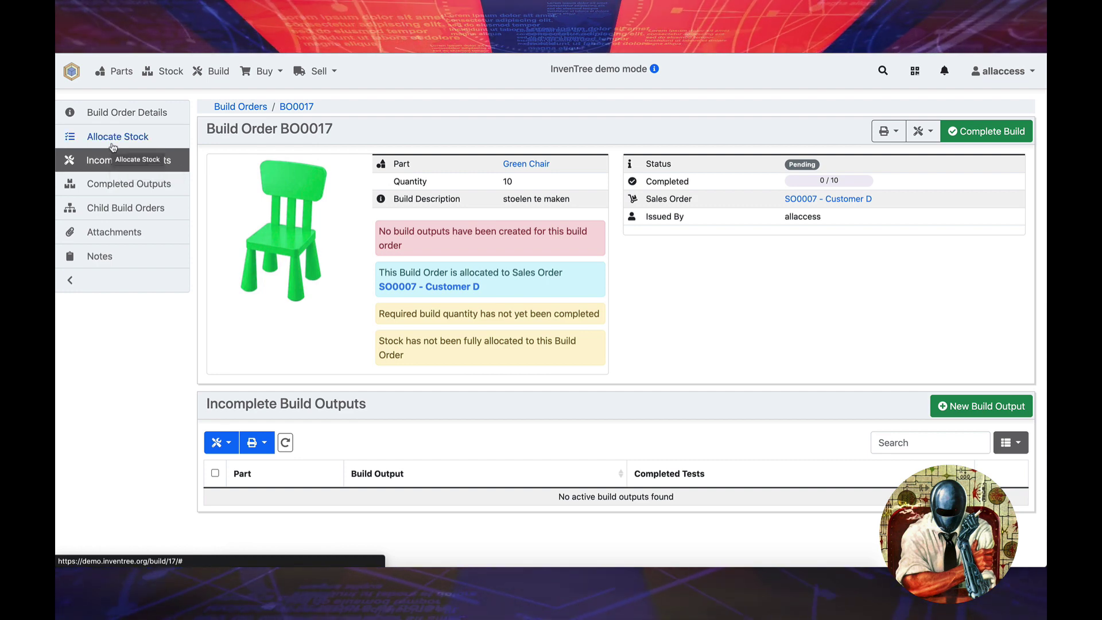
pyautogui.click(128, 113)
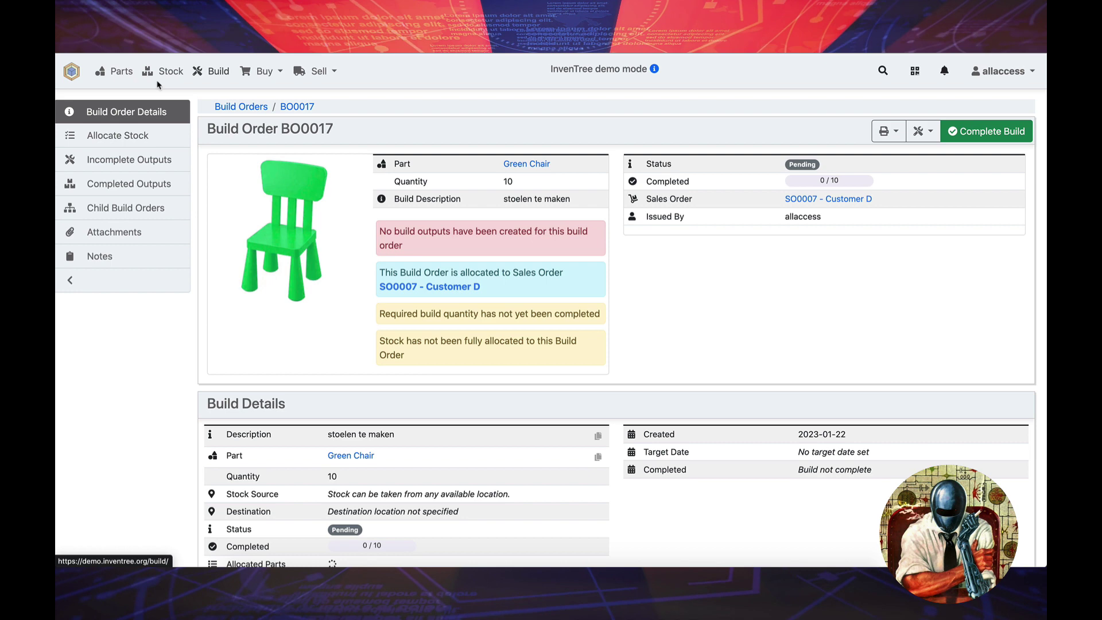
# - Go to the Parts catalogue and expand the side navigation to show labels
pyautogui.click(100, 72)
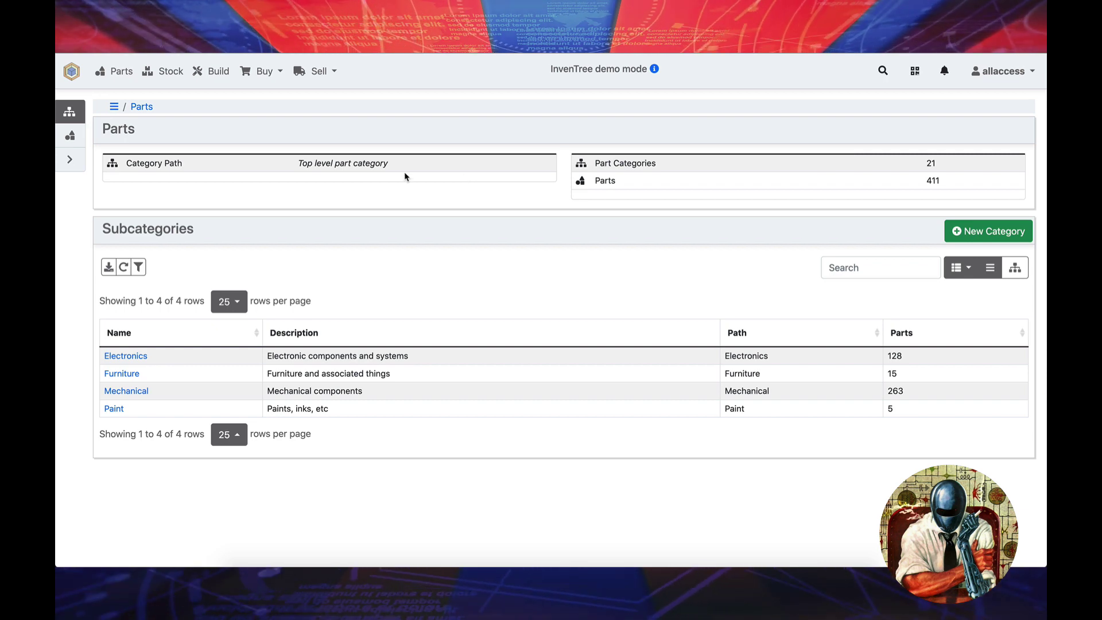
pyautogui.click(83, 160)
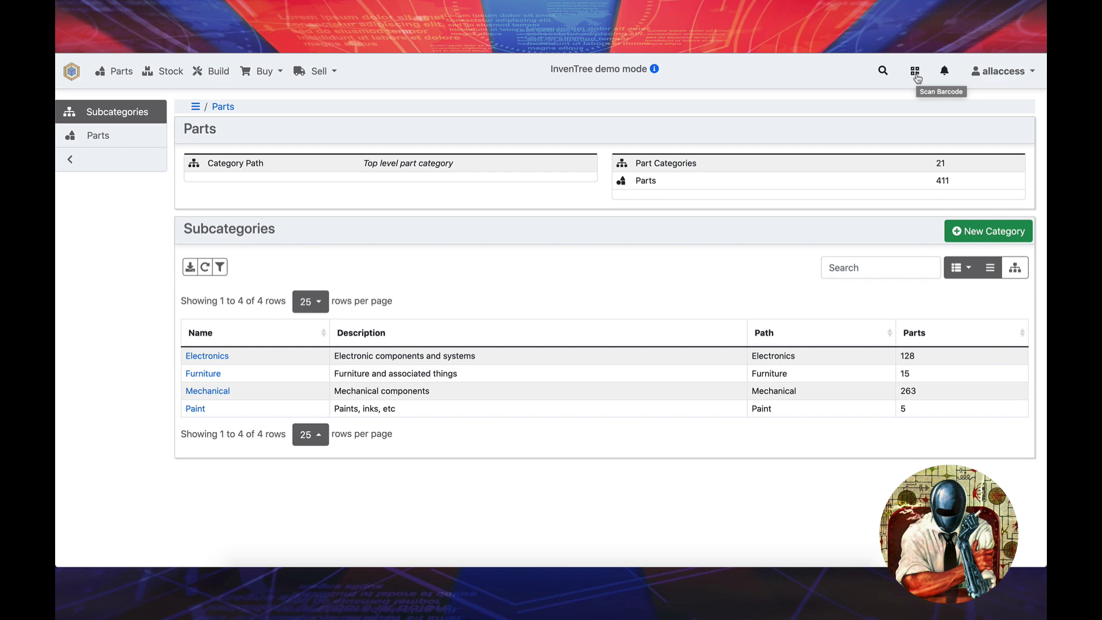
# - Search globally for 'b', browse the results, and open part 1551ABK
pyautogui.click(884, 71)
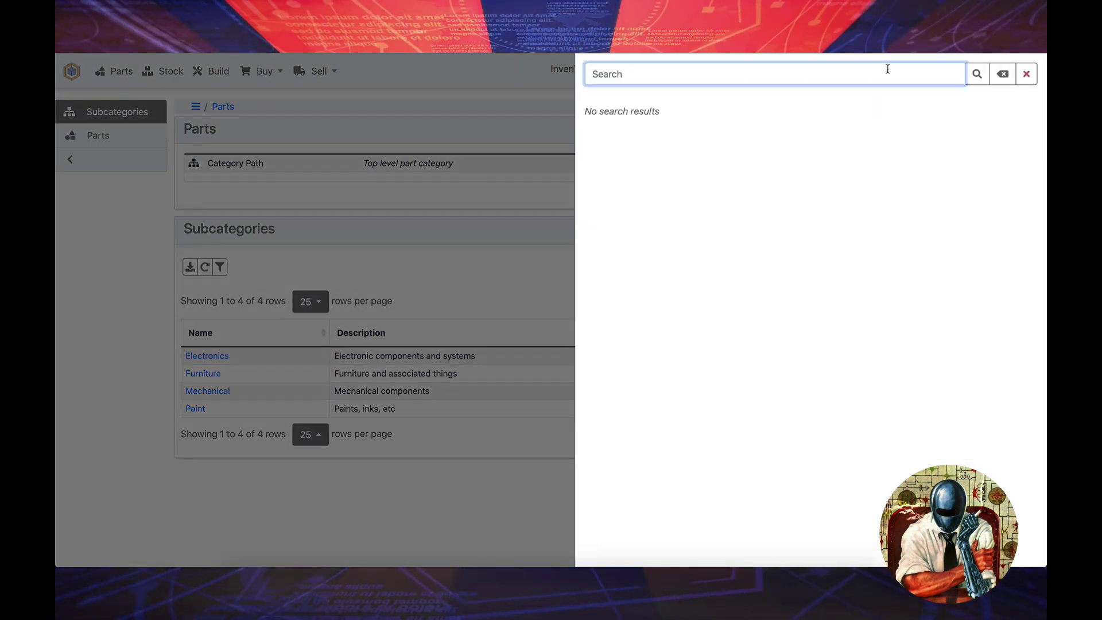
pyautogui.write('b')
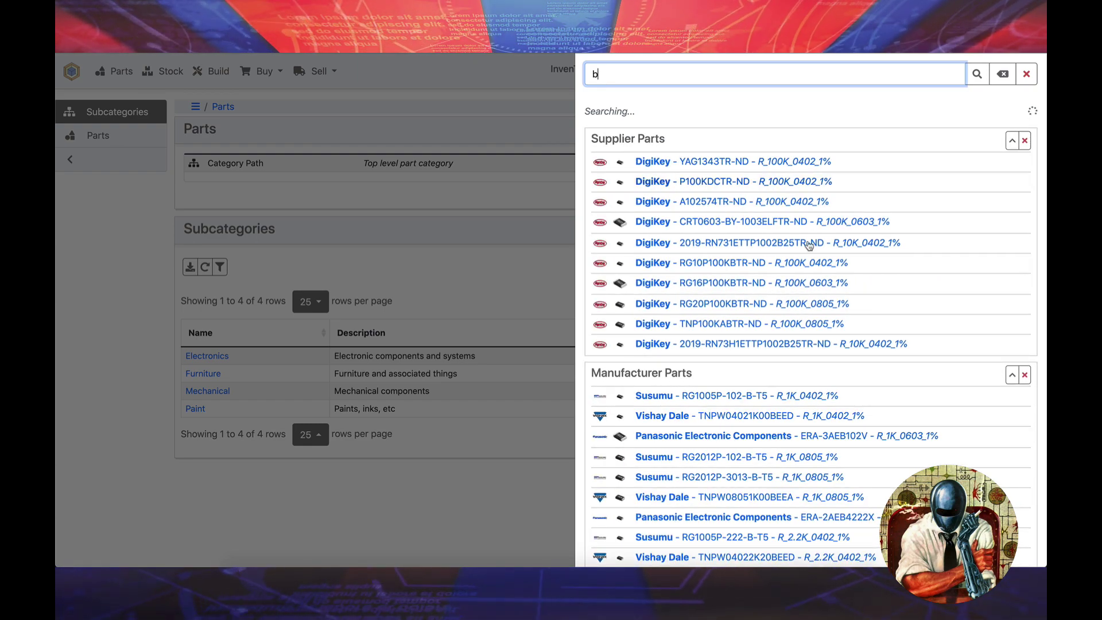
pyautogui.scroll(-15, 808, 245)
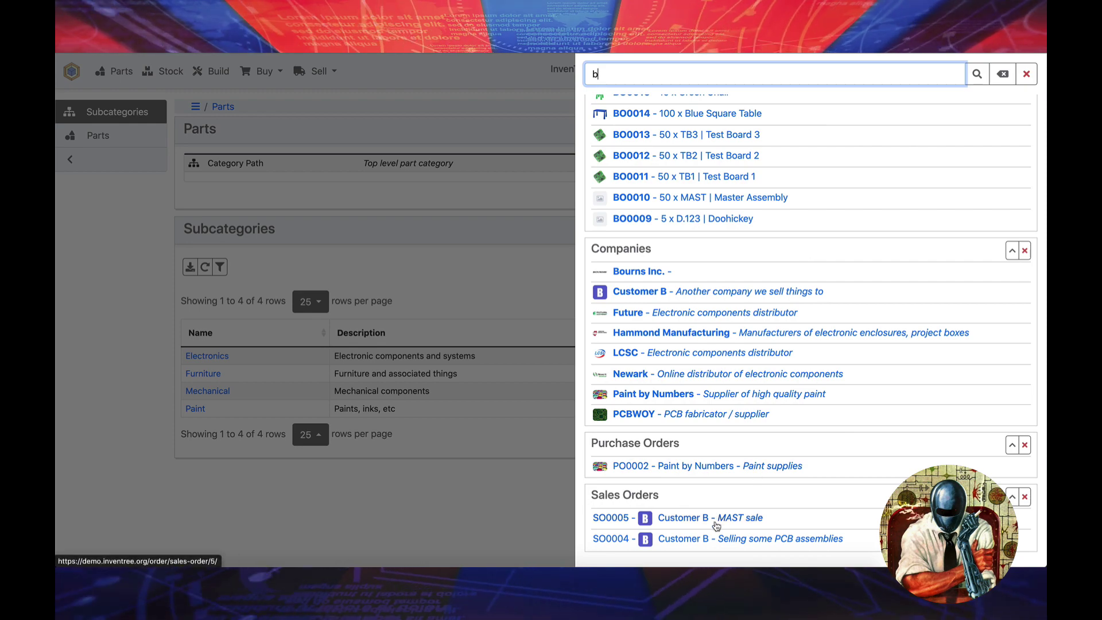
pyautogui.scroll(5, 725, 390)
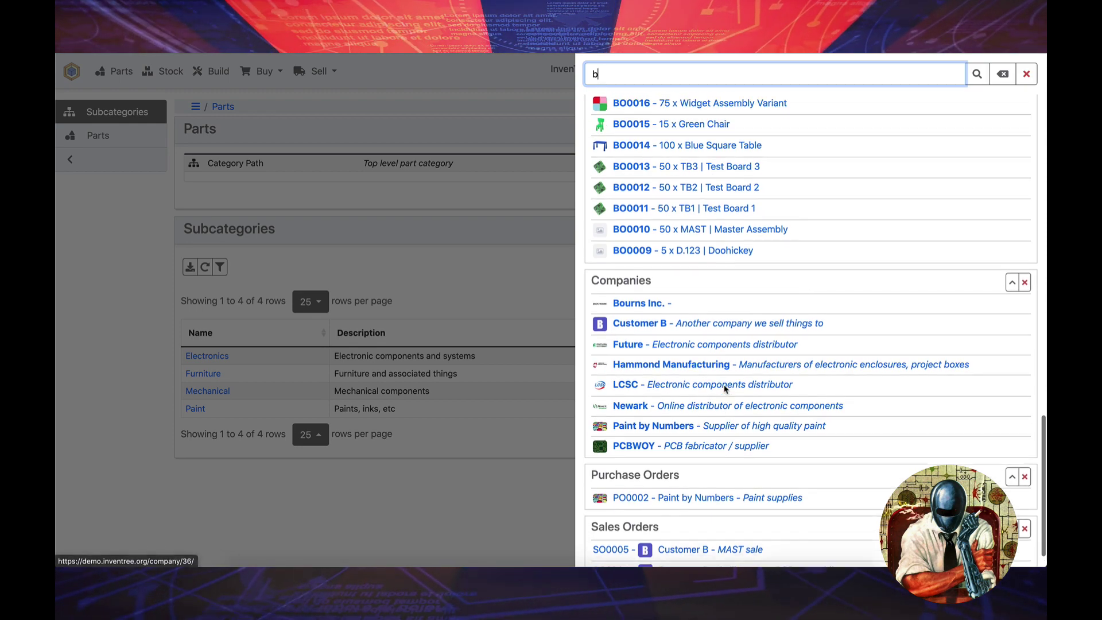
pyautogui.scroll(10, 725, 389)
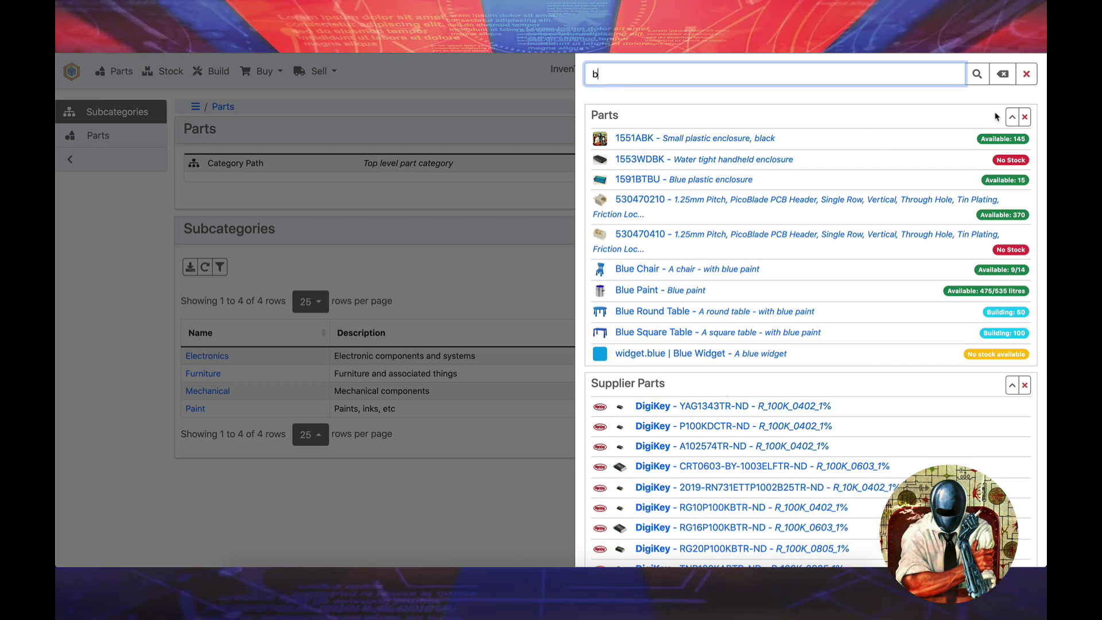
pyautogui.click(769, 143)
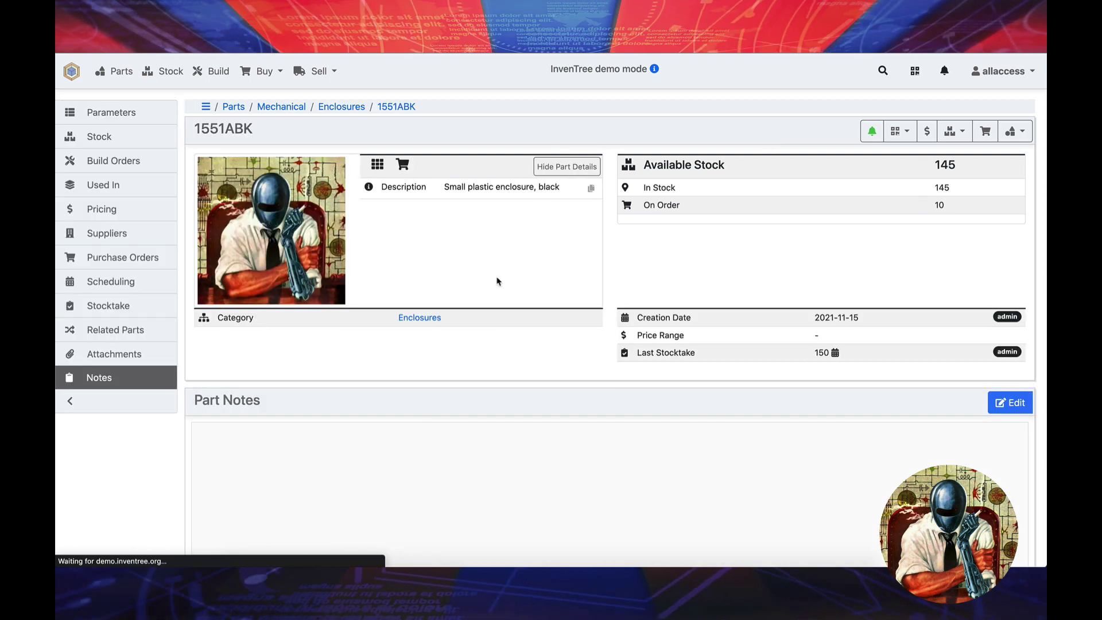
# - On part 1551ABK, glance at stock actions and Attachments, then show its Used In assemblies
pyautogui.scroll(-1, 490, 286)
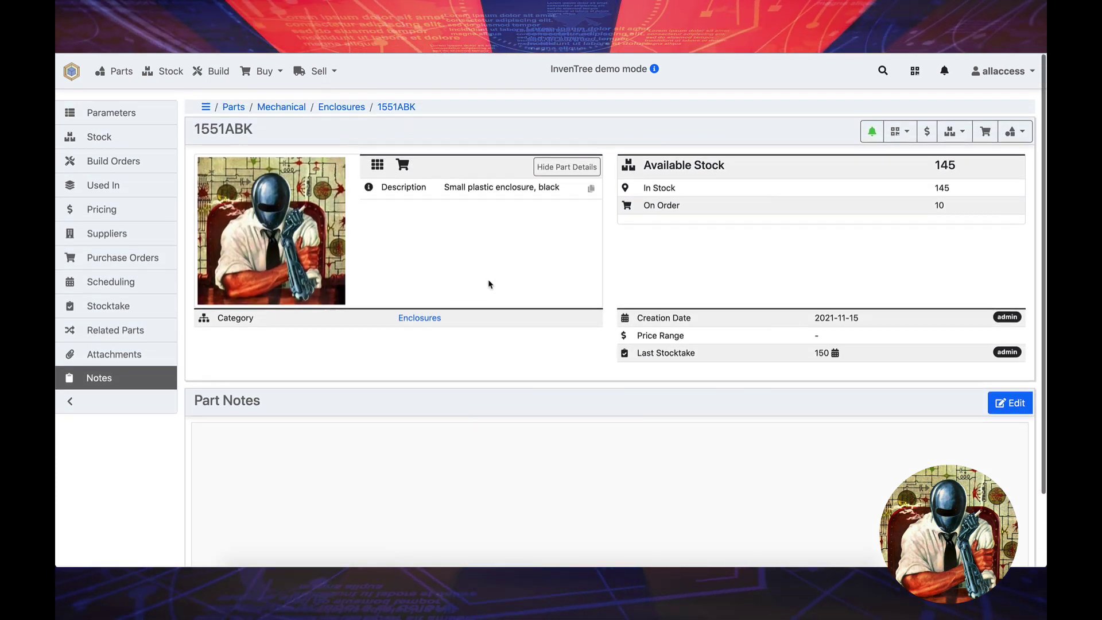
pyautogui.scroll(-1, 488, 284)
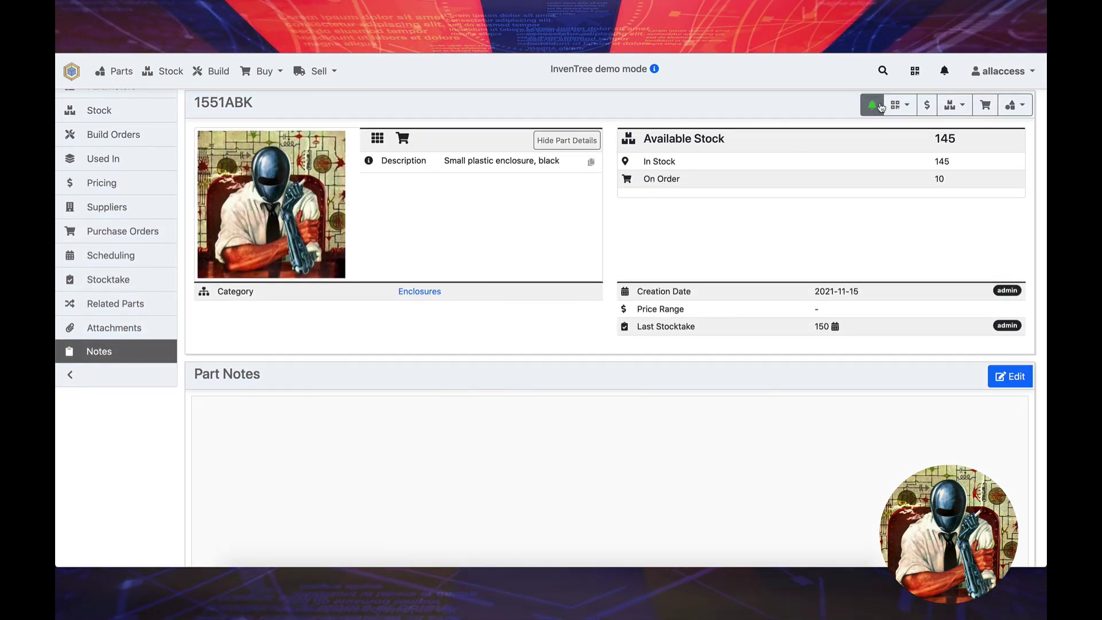
pyautogui.click(960, 106)
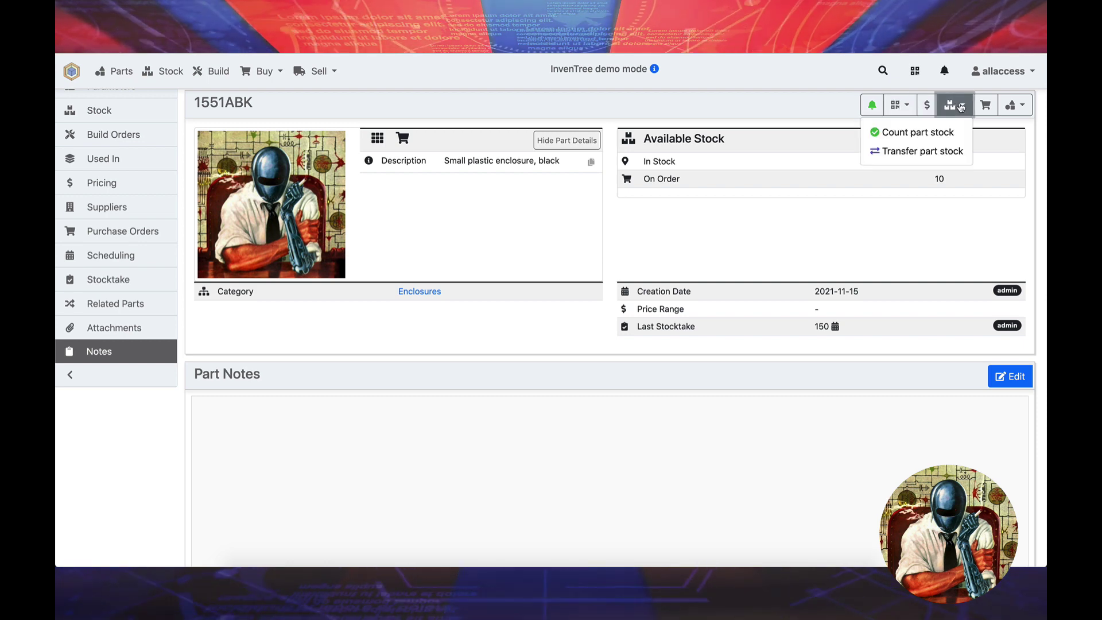
pyautogui.click(961, 106)
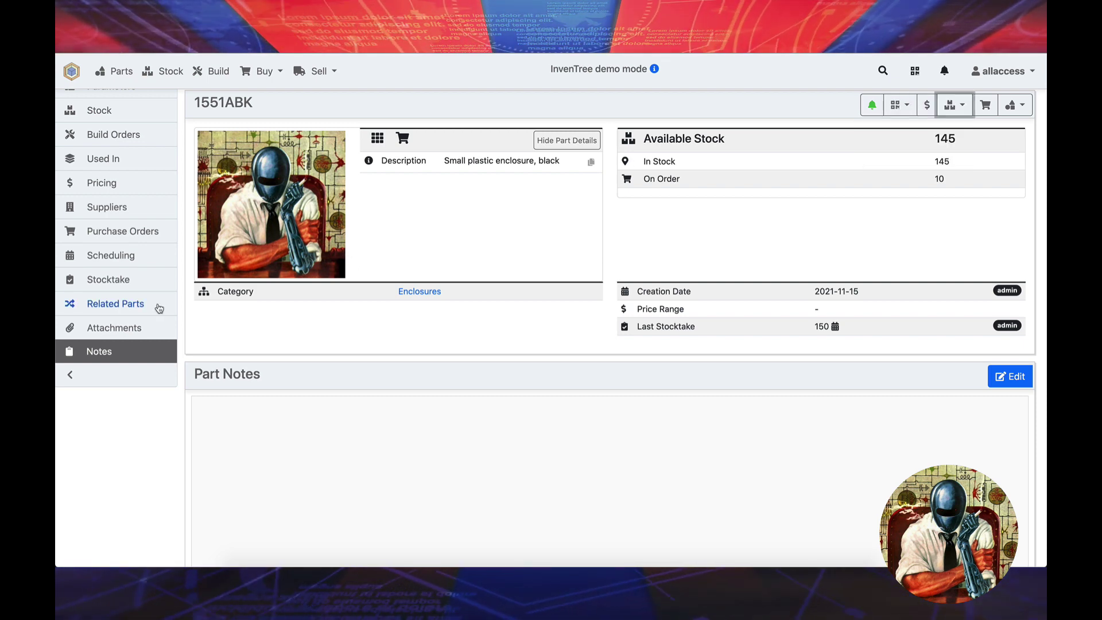
pyautogui.click(121, 330)
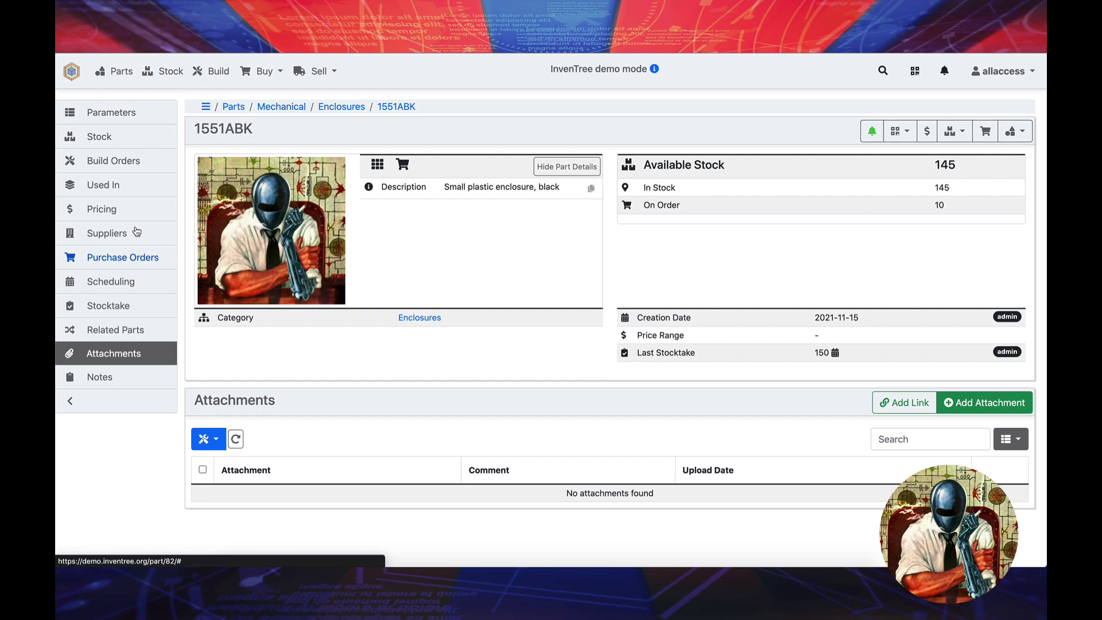
pyautogui.click(111, 185)
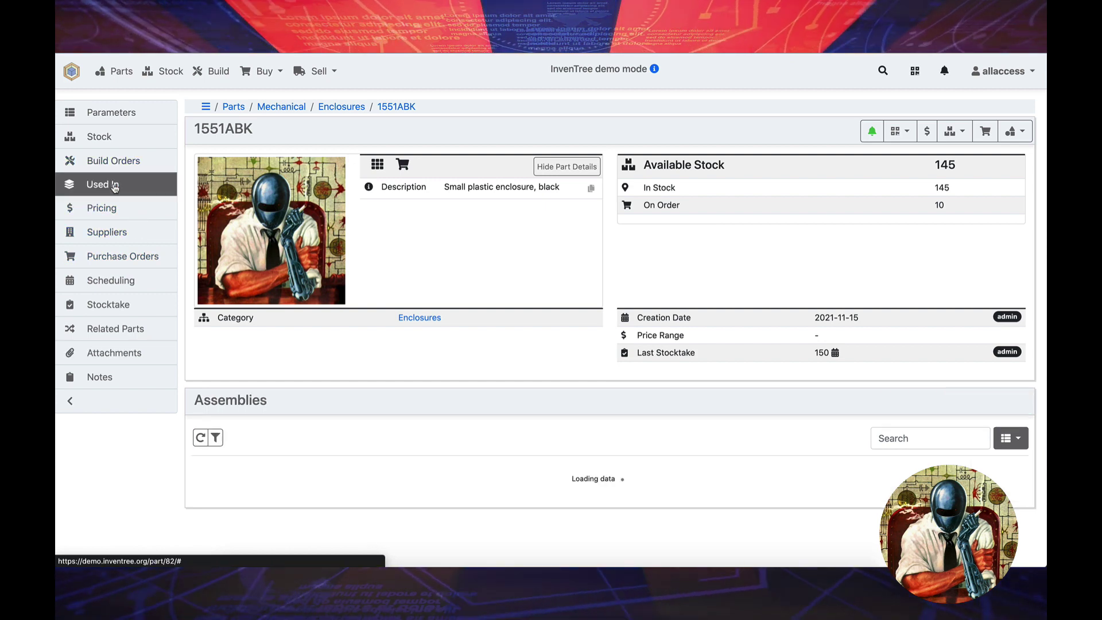
pyautogui.scroll(-1, 269, 350)
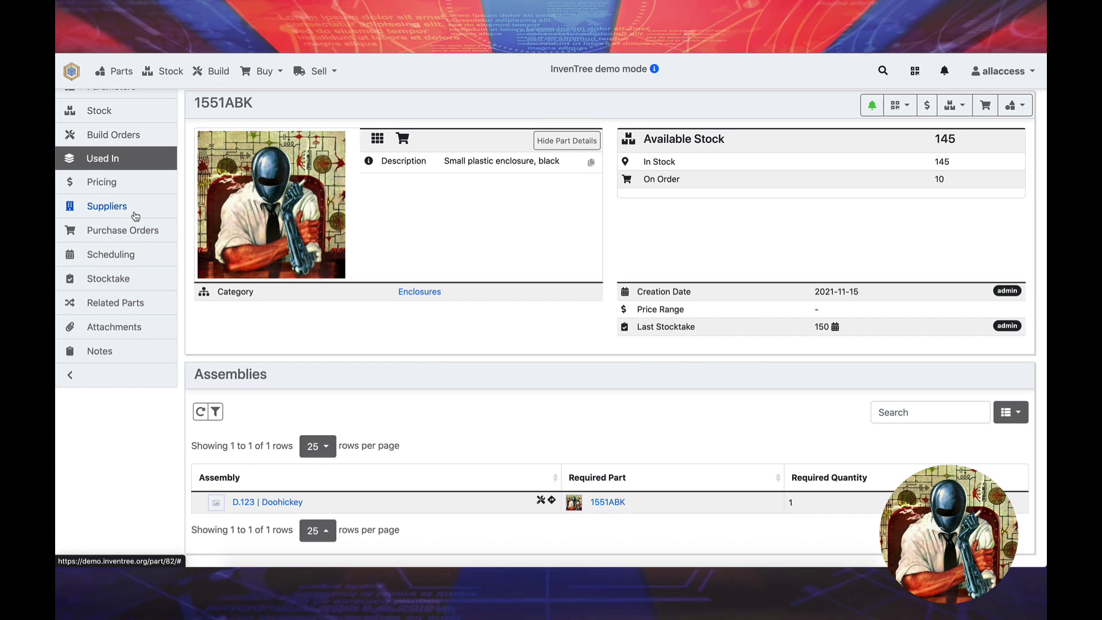
pyautogui.scroll(1, 172, 263)
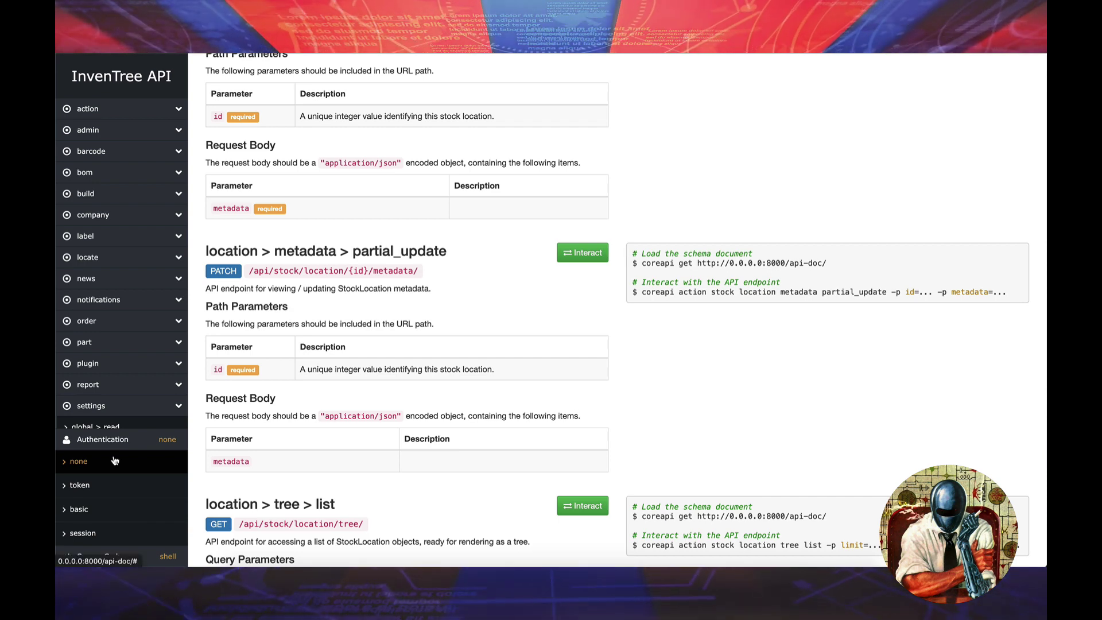
# - Collapse Authentication and toggle the code sample languages to reveal the settings endpoints
pyautogui.click(146, 445)
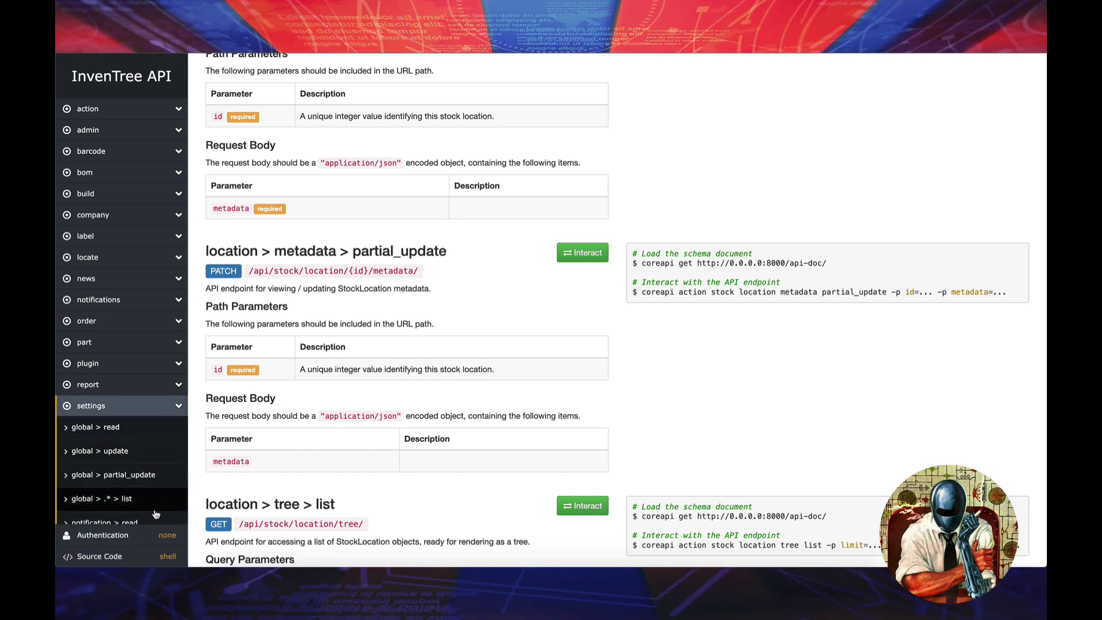
pyautogui.click(132, 565)
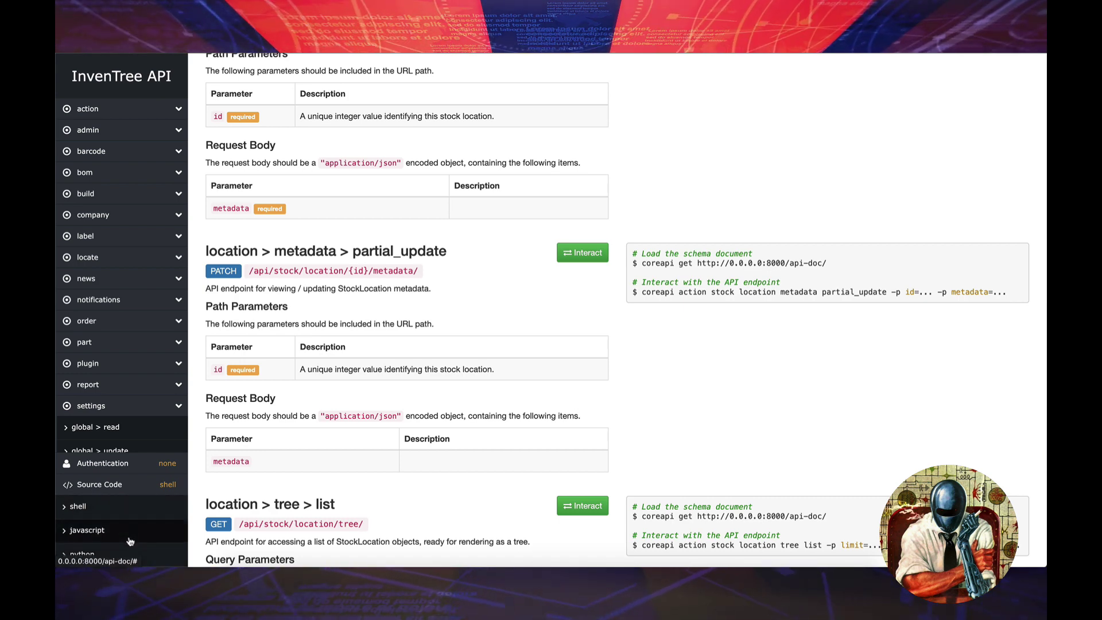
pyautogui.click(138, 486)
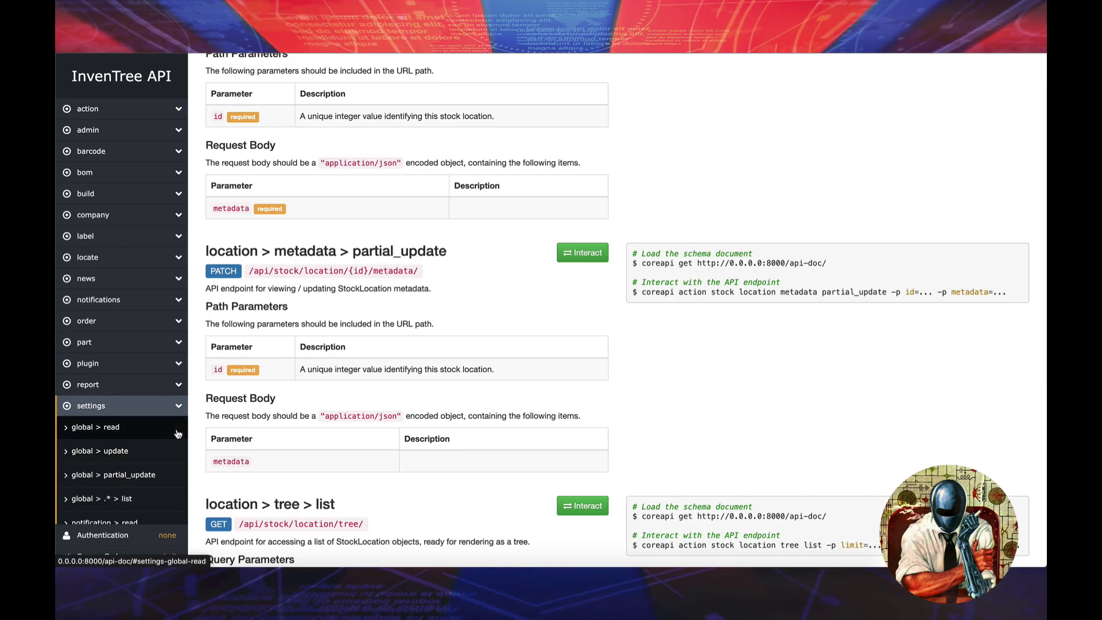
pyautogui.scroll(-10, 361, 441)
pyautogui.scroll(15, 361, 441)
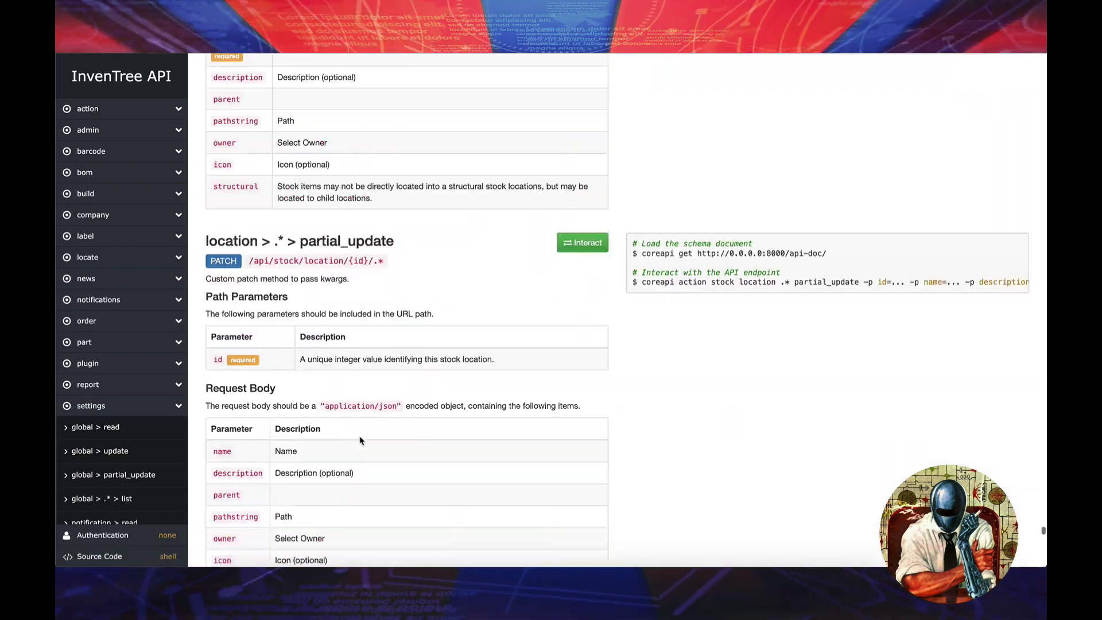
pyautogui.scroll(5, 361, 441)
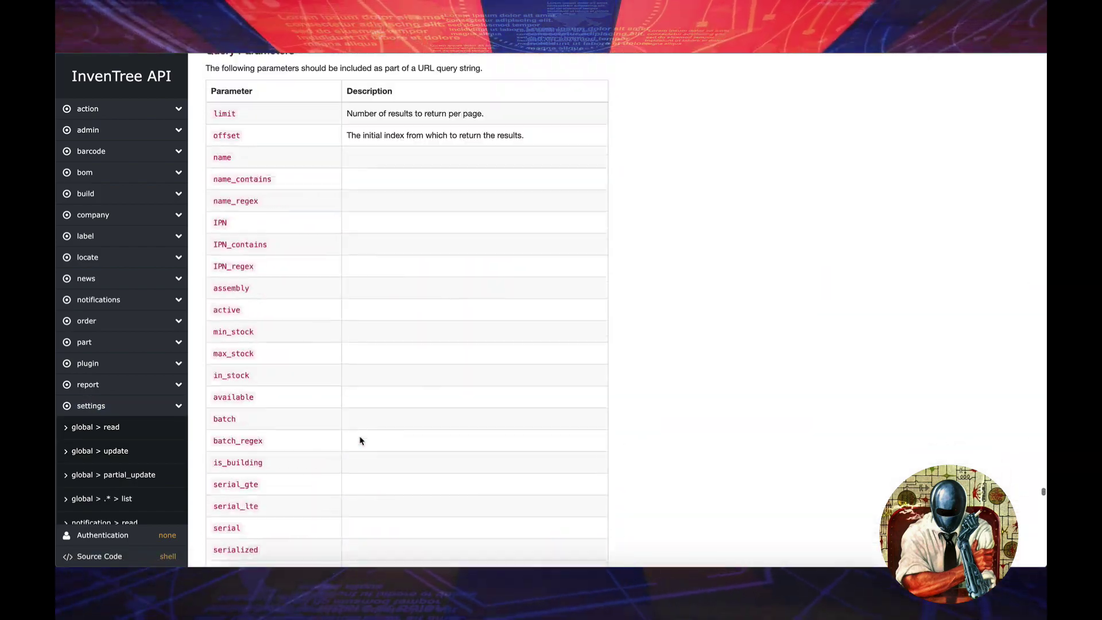
pyautogui.scroll(20, 361, 441)
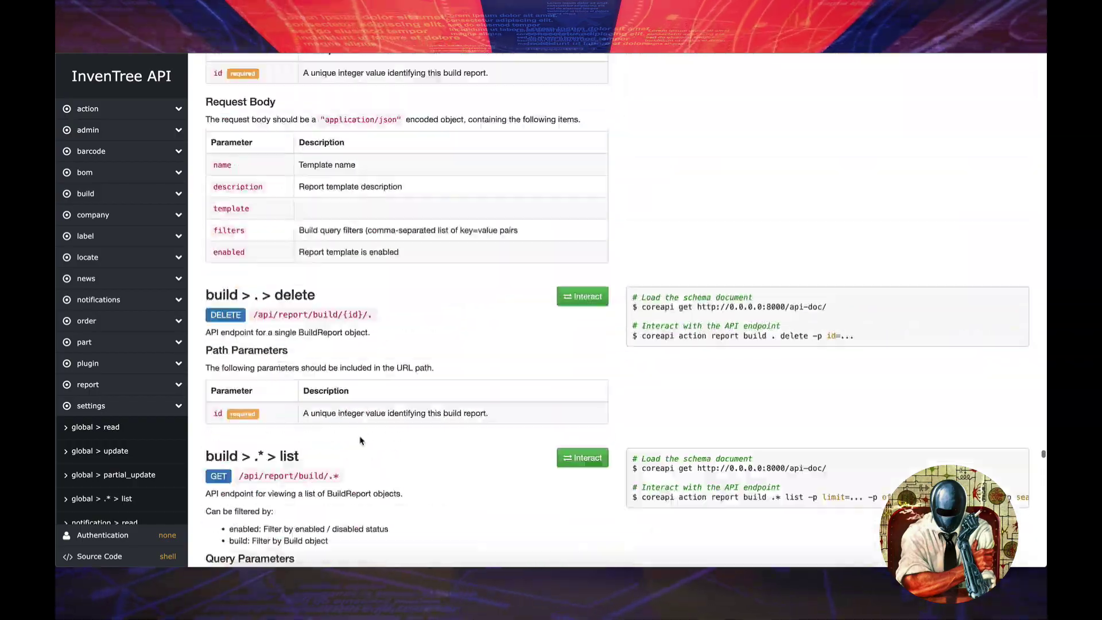
pyautogui.scroll(20, 361, 441)
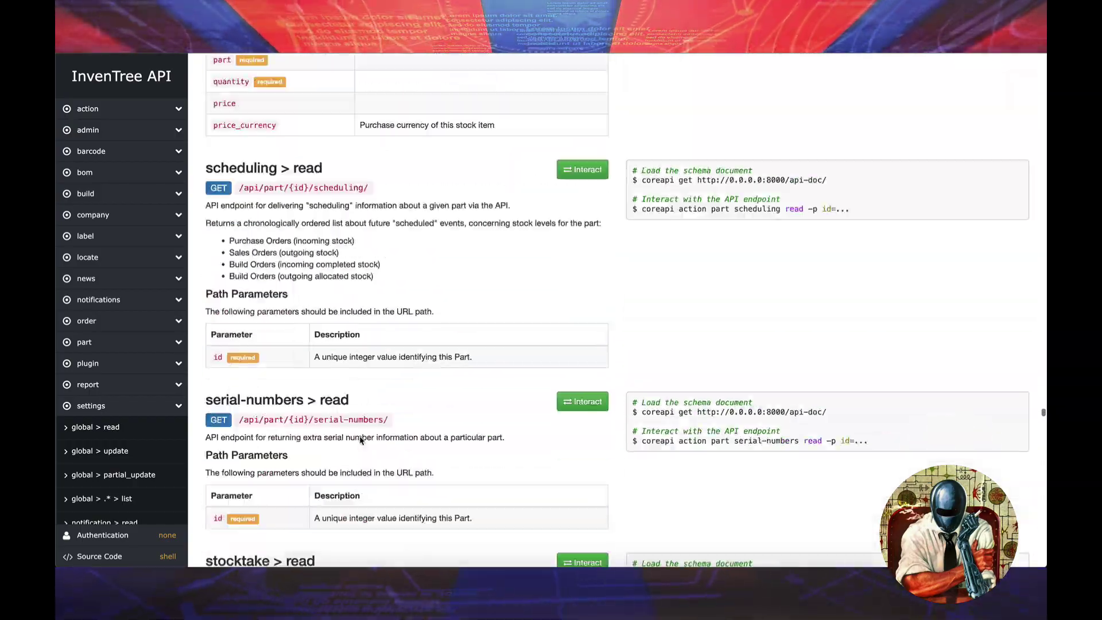
pyautogui.scroll(20, 361, 441)
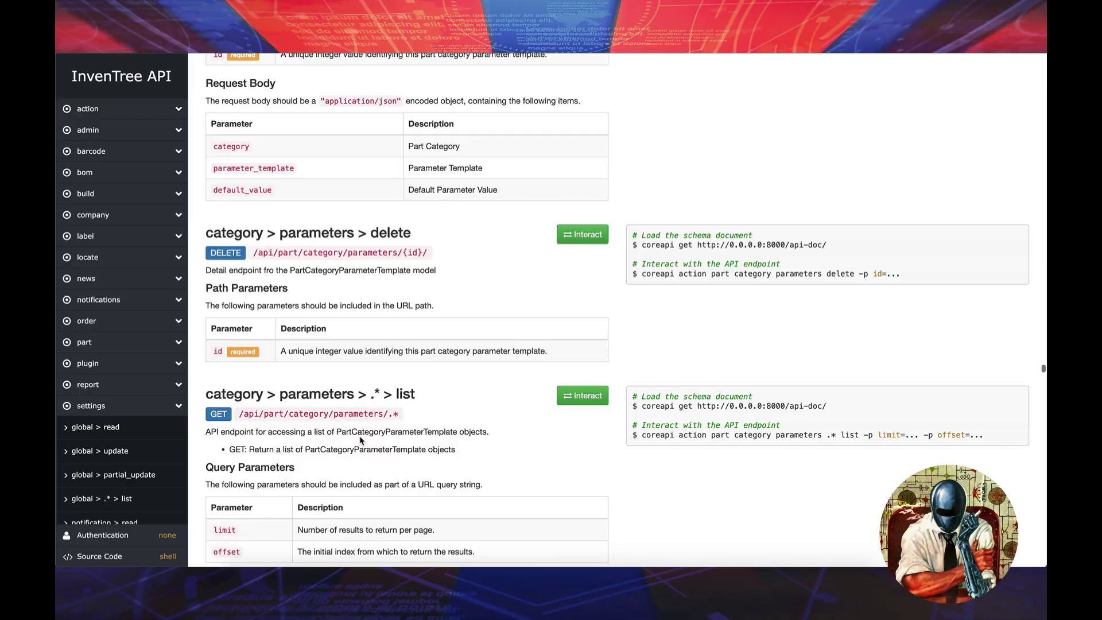
pyautogui.scroll(20, 361, 441)
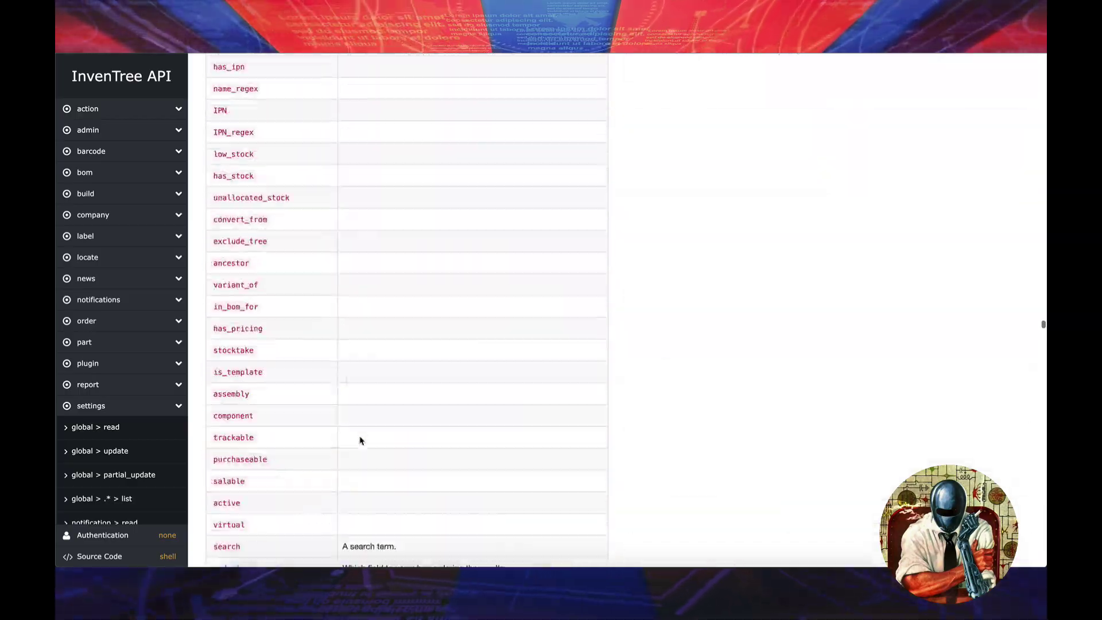
pyautogui.scroll(20, 361, 441)
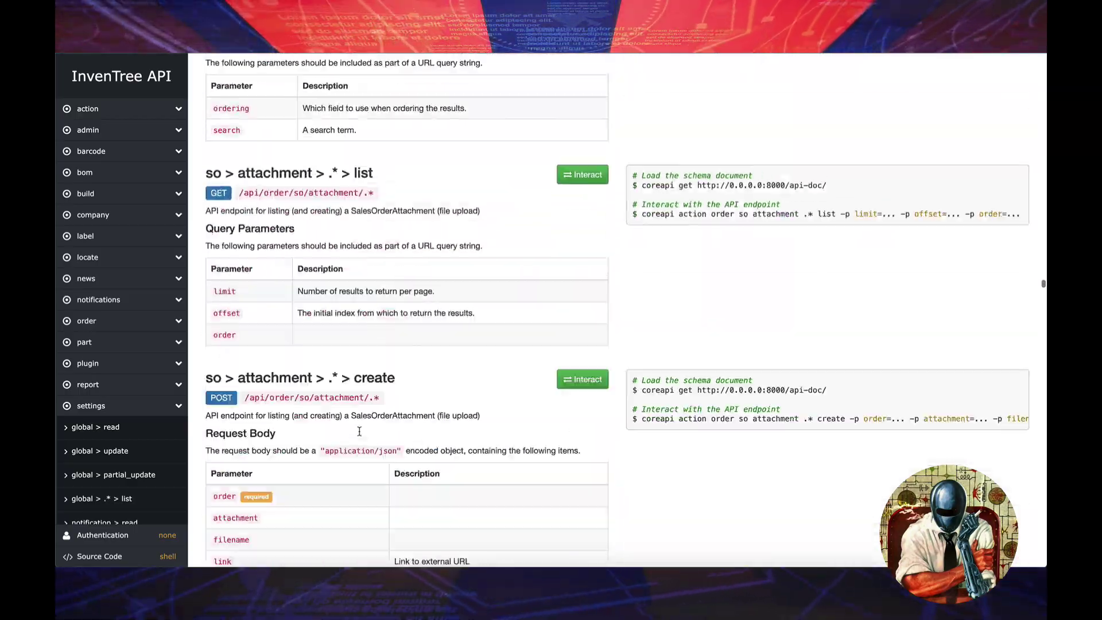
pyautogui.scroll(20, 359, 431)
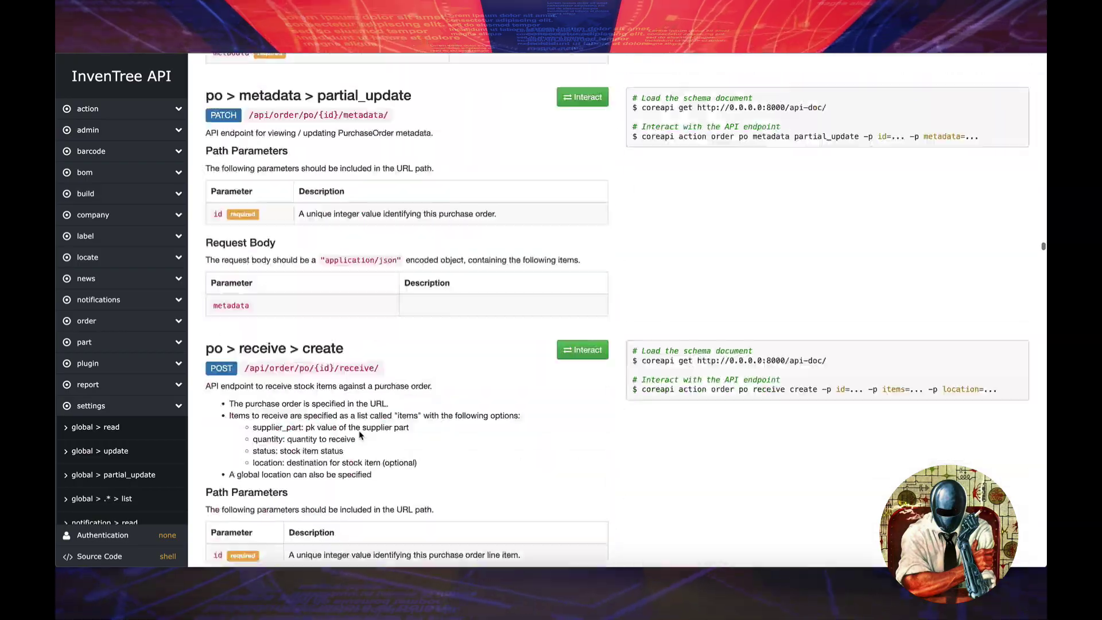
pyautogui.scroll(20, 359, 435)
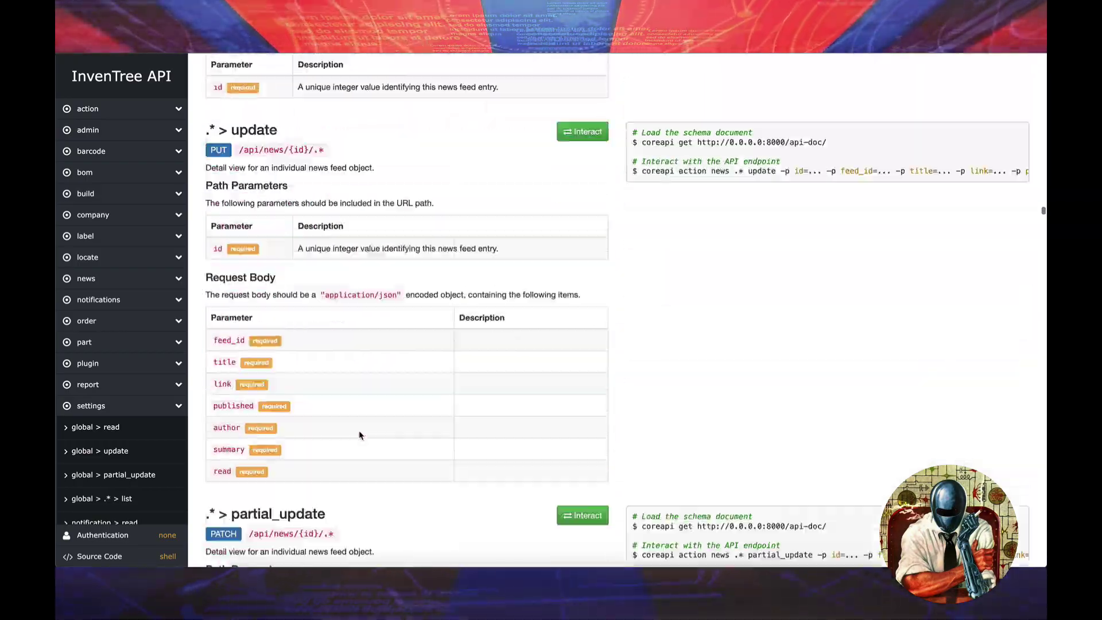
pyautogui.scroll(20, 359, 436)
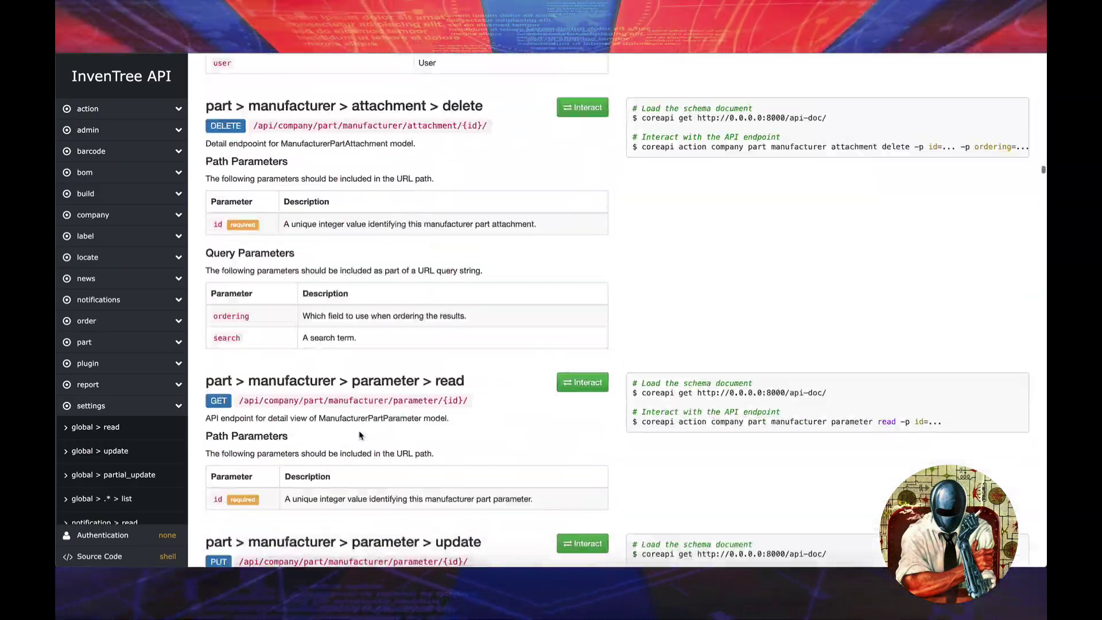
pyautogui.scroll(20, 359, 435)
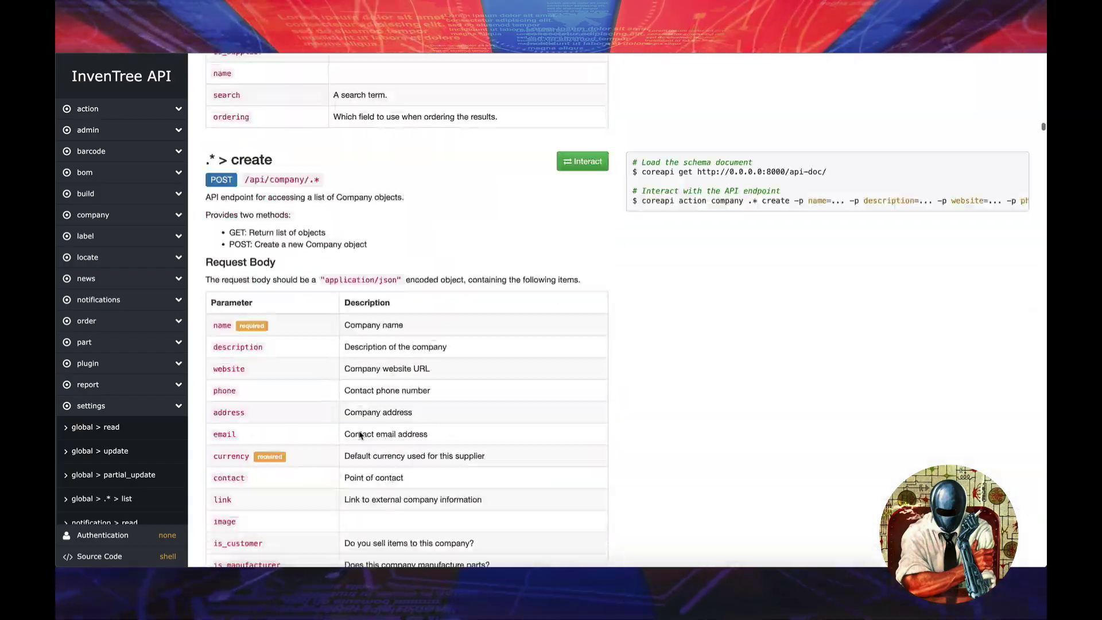
pyautogui.scroll(20, 360, 435)
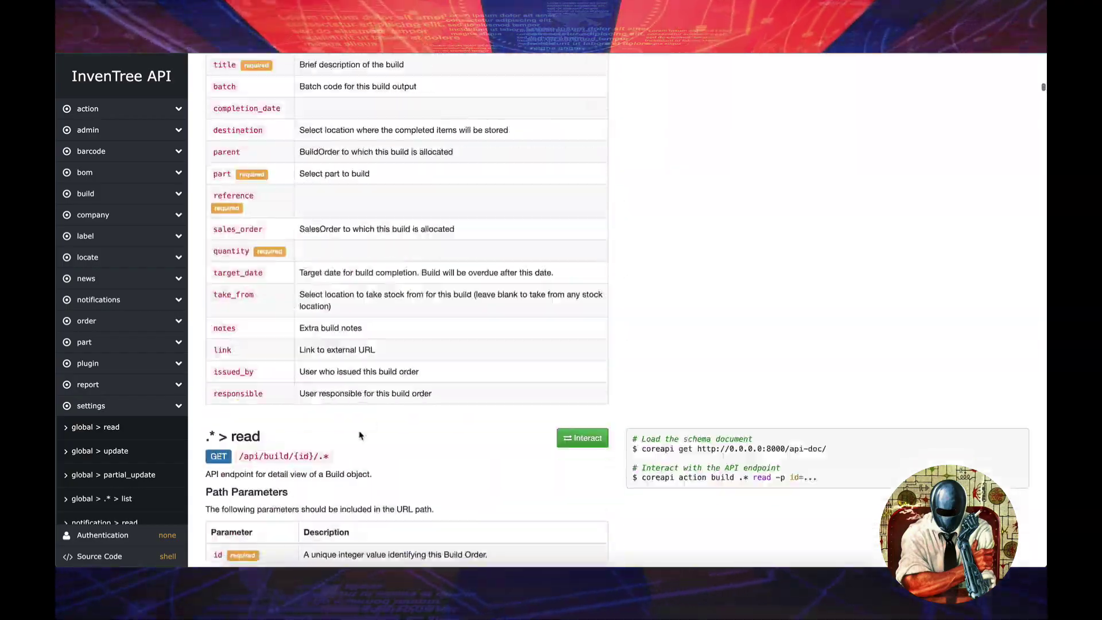
pyautogui.scroll(20, 359, 435)
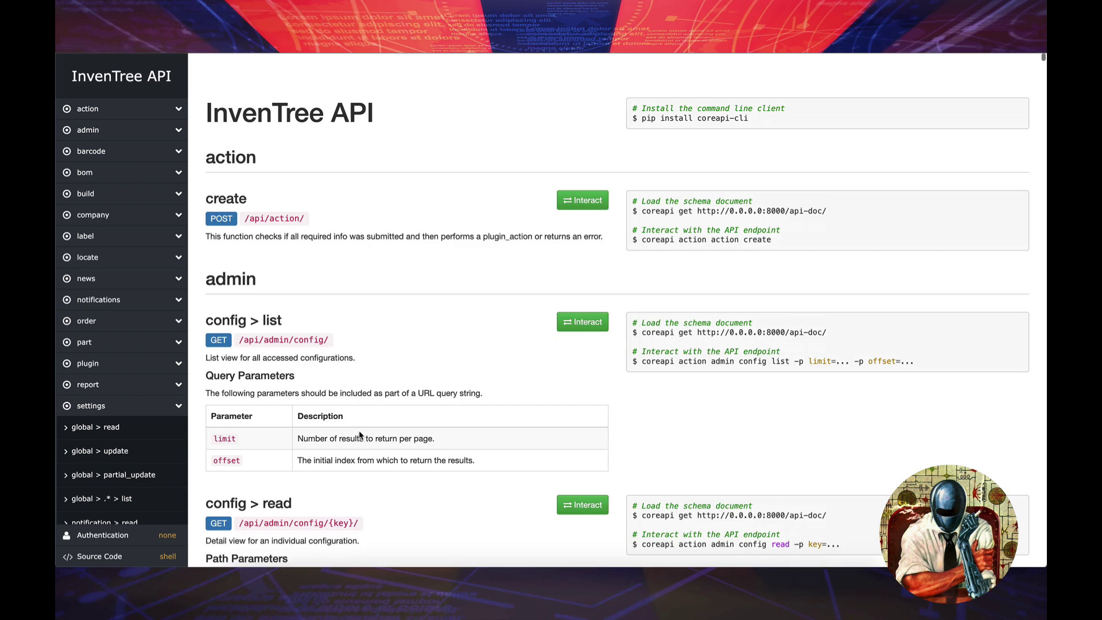
pyautogui.scroll(-1, 359, 435)
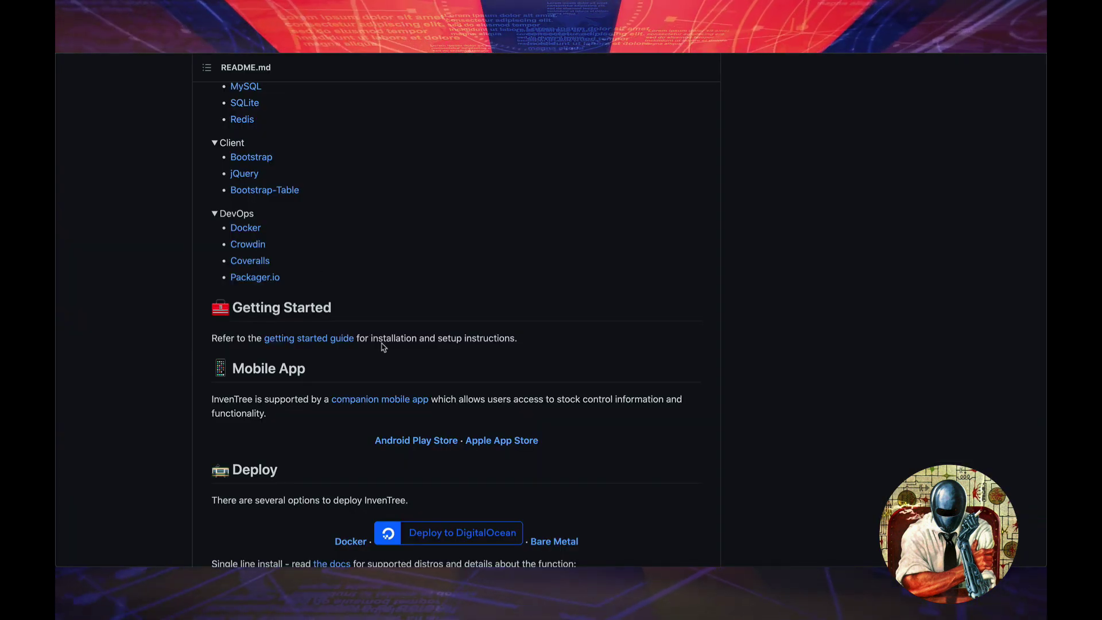
# - Scroll through the README's Getting Started and Deploy sections
pyautogui.scroll(-1, 384, 346)
pyautogui.scroll(-2, 384, 347)
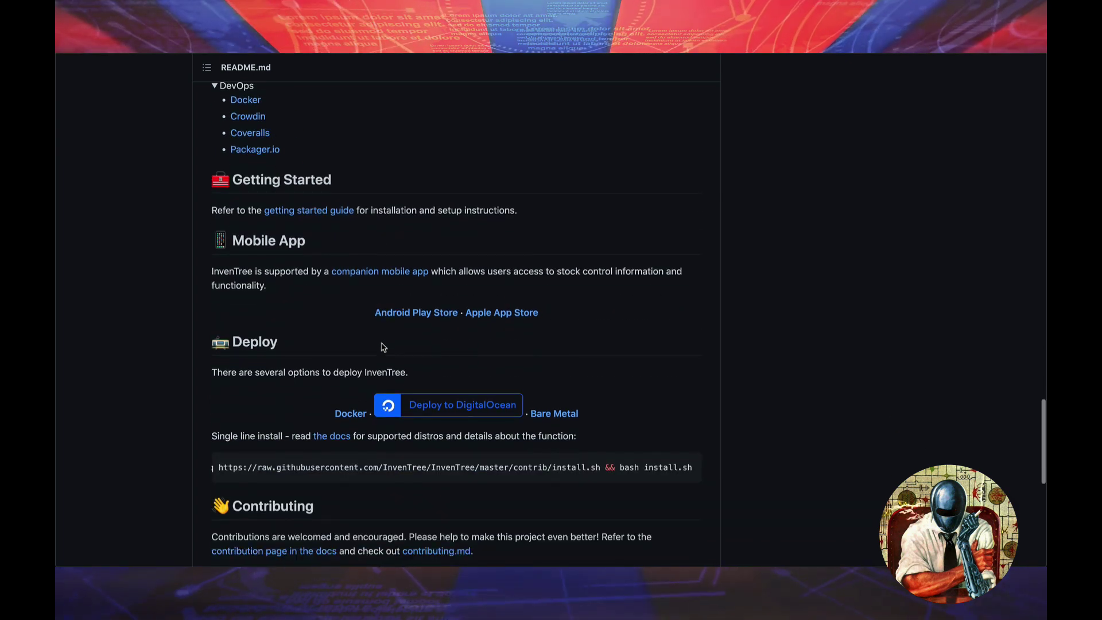
pyautogui.scroll(1, 384, 347)
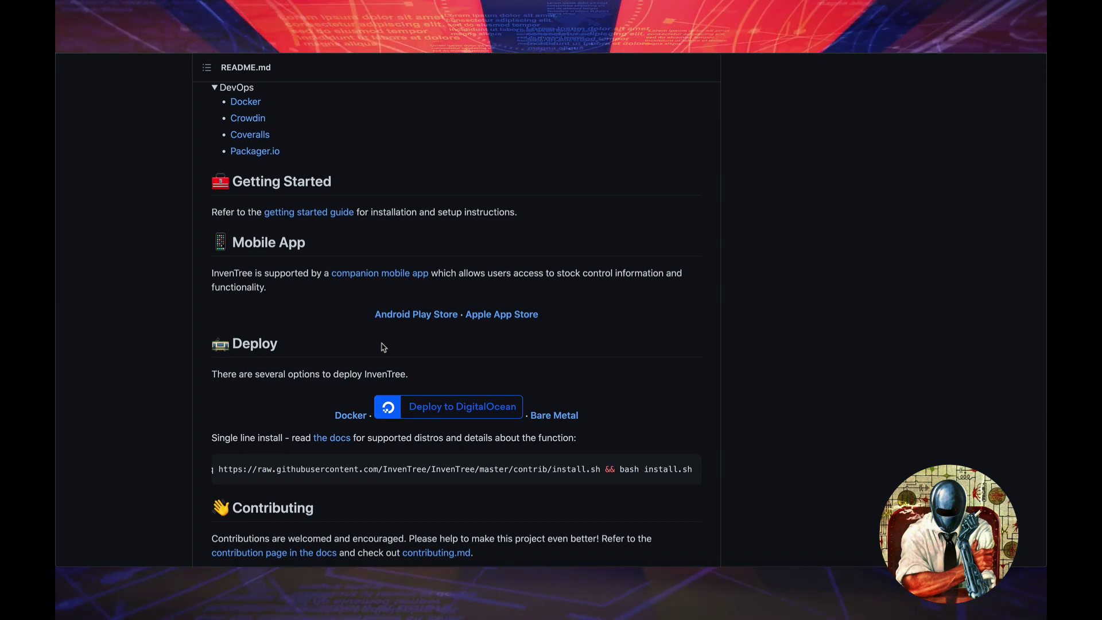
pyautogui.scroll(-8, 384, 347)
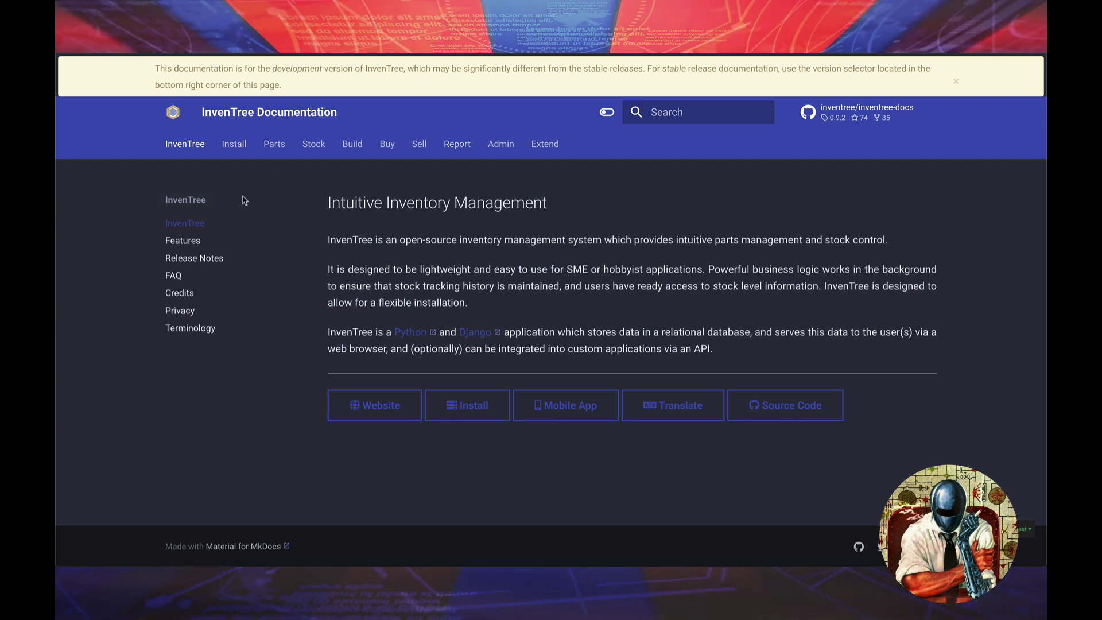
# - Open the docs' Install section and scroll through the Setup Introduction page
pyautogui.click(243, 151)
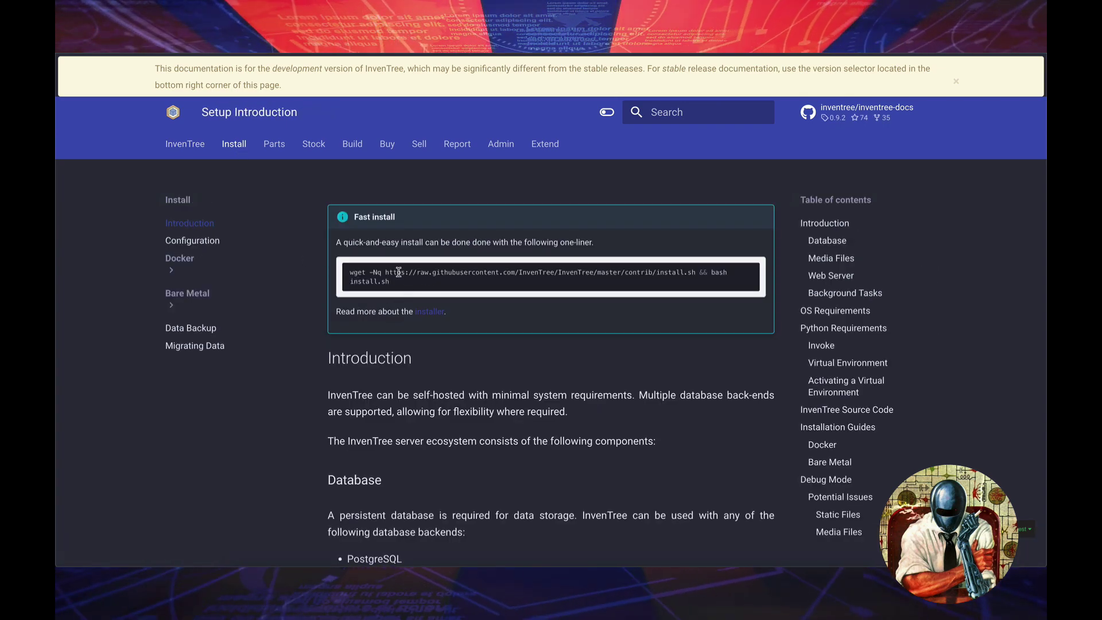
pyautogui.scroll(-15, 399, 272)
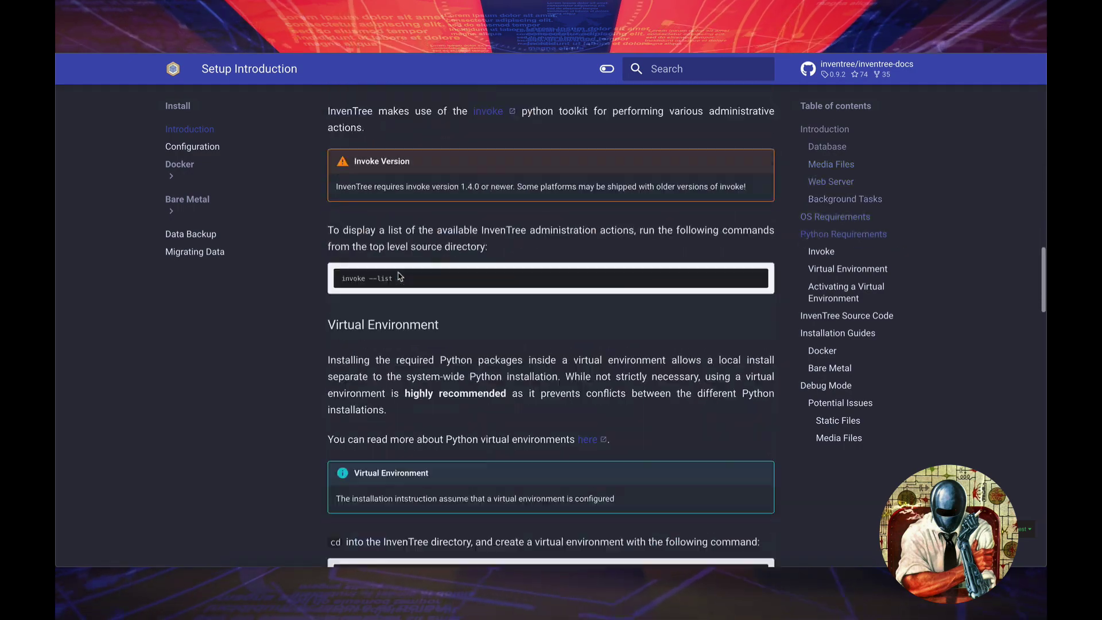
pyautogui.scroll(15, 399, 276)
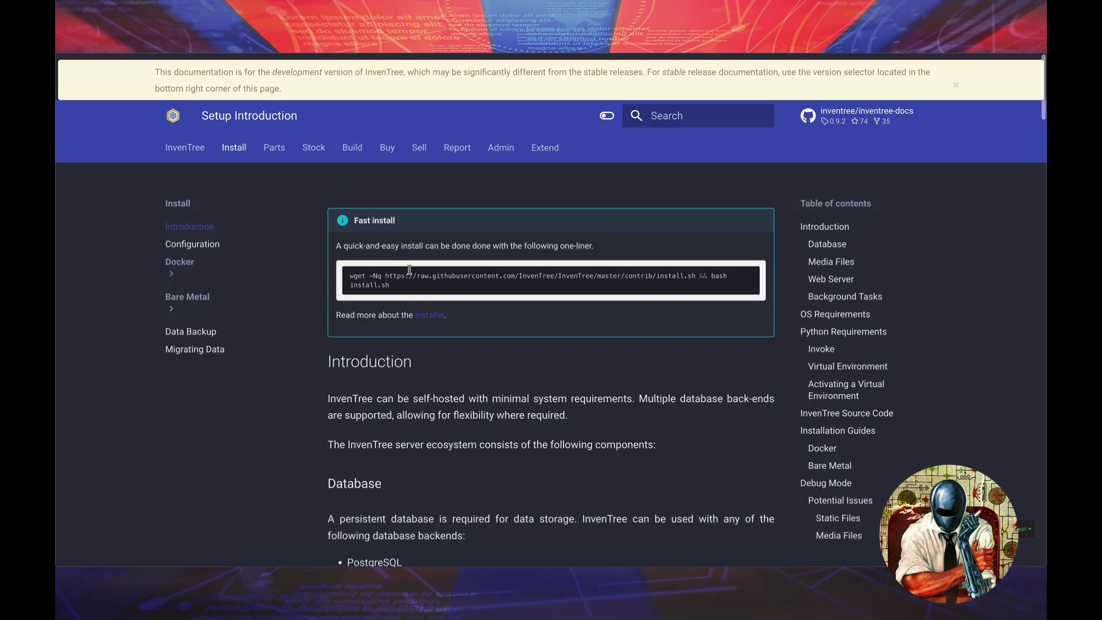
pyautogui.scroll(-1, 410, 270)
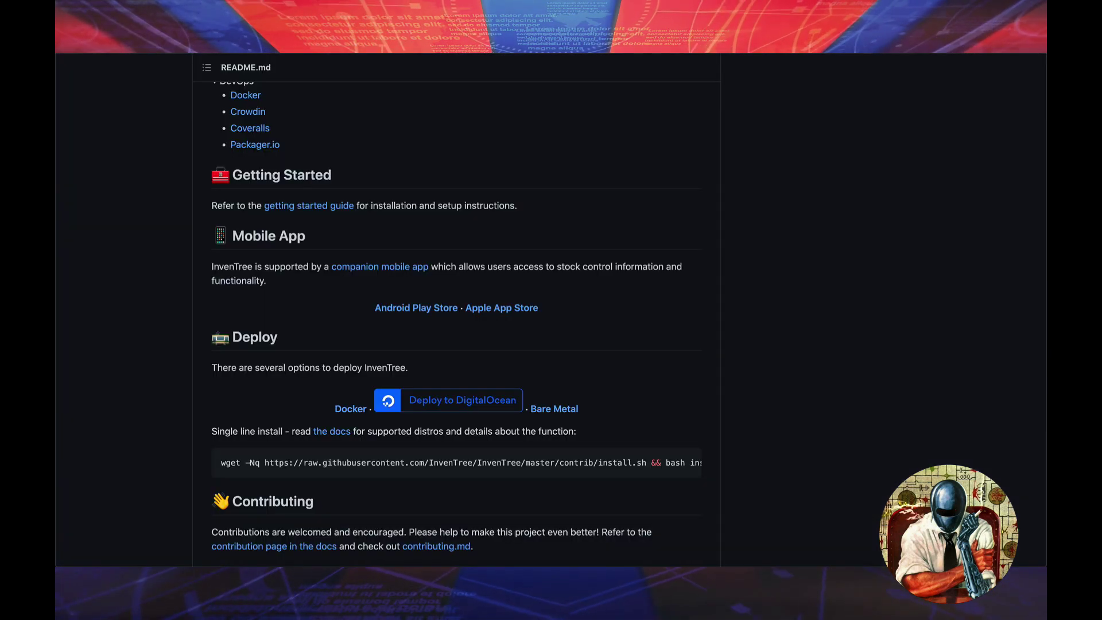
# - Return to the InvenTree organisation page and scroll to the contributing guide's Docker quickstart
pyautogui.scroll(15, 744, 81)
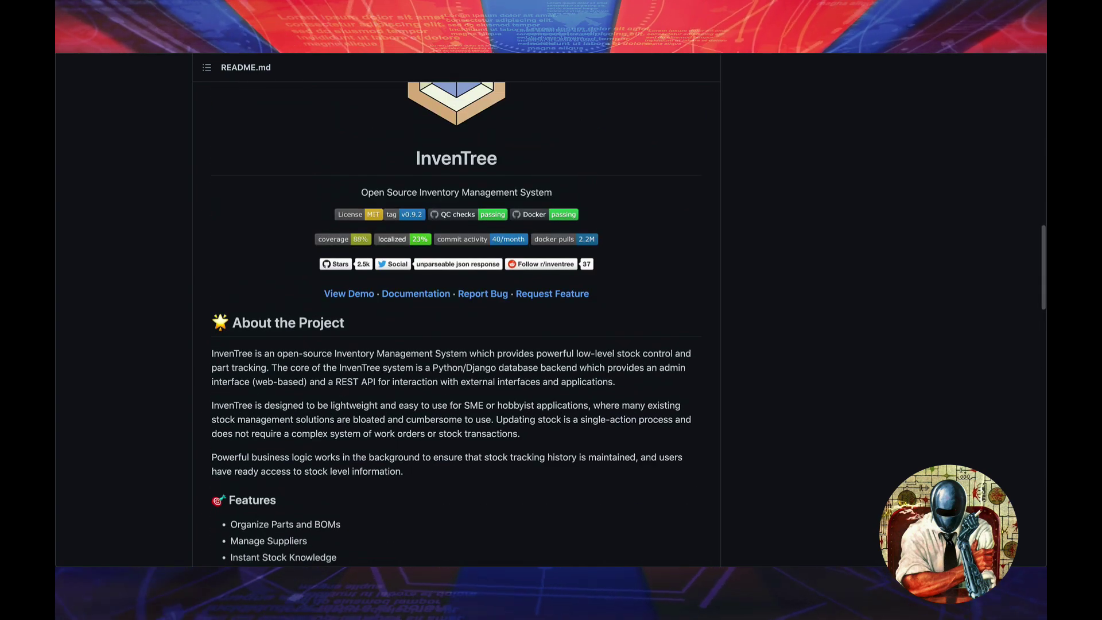
pyautogui.hotkey('alt', 'Left')
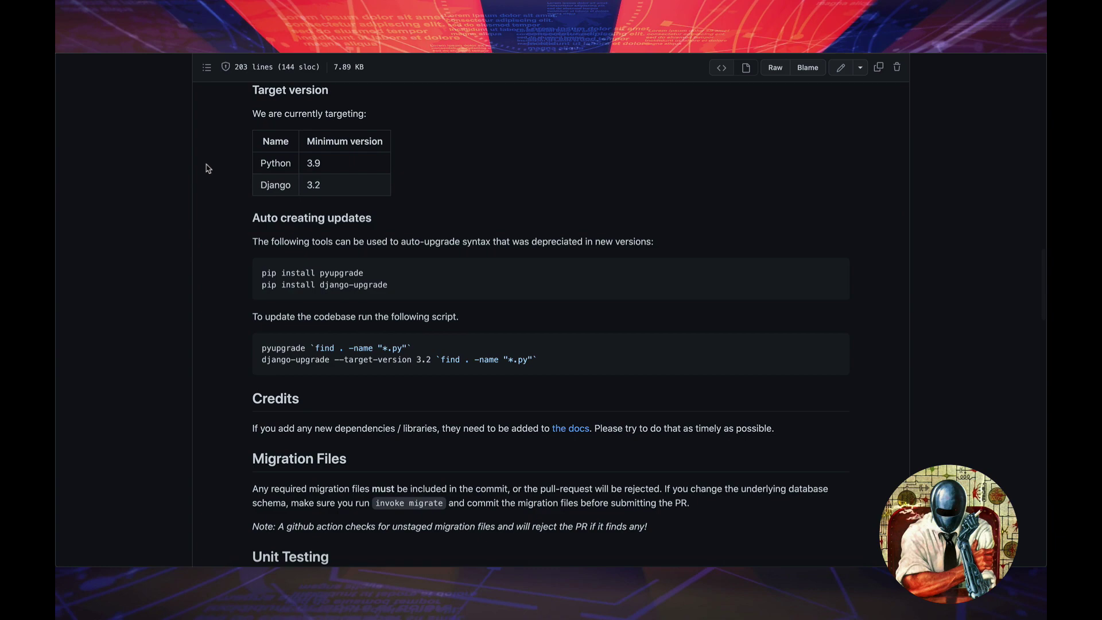
pyautogui.scroll(10, 208, 168)
pyautogui.scroll(10, 208, 168)
pyautogui.scroll(-3, 241, 164)
pyautogui.scroll(2, 269, 159)
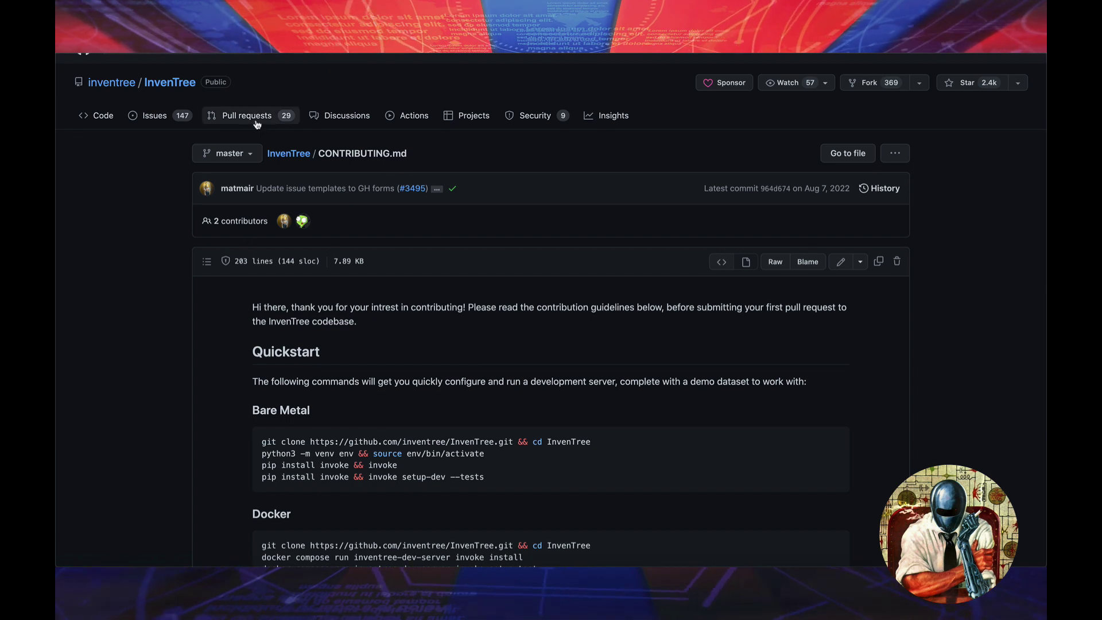
pyautogui.scroll(-2, 324, 238)
pyautogui.scroll(-3, 323, 239)
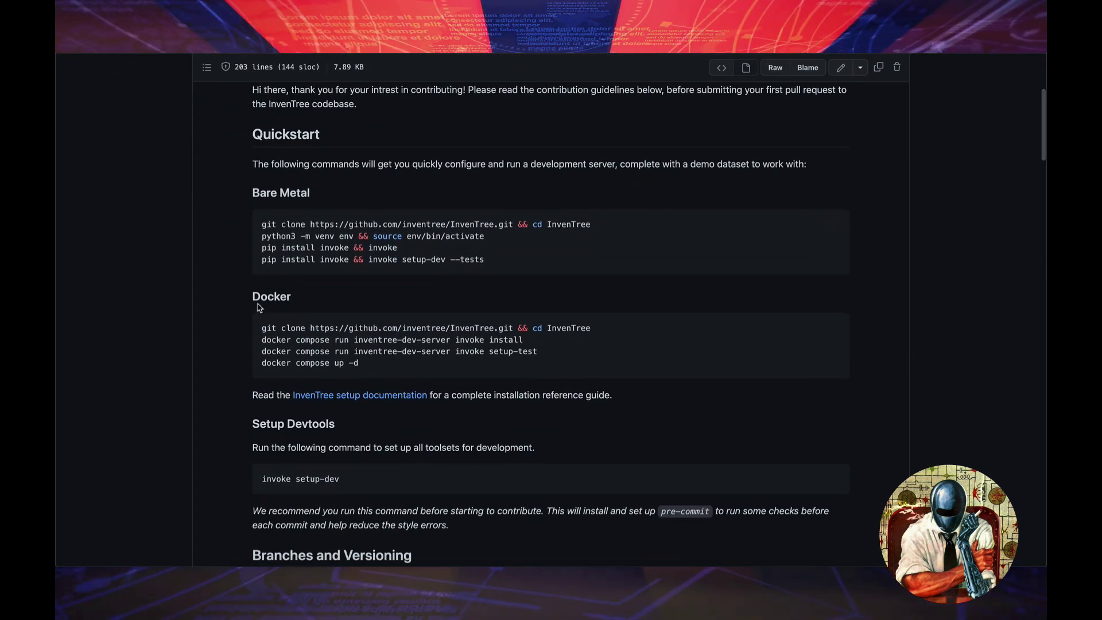
# - Select the Docker quickstart's git clone line through the install command
pyautogui.tripleClick(569, 326)
pyautogui.moveTo(565, 336); pyautogui.dragTo(269, 340)
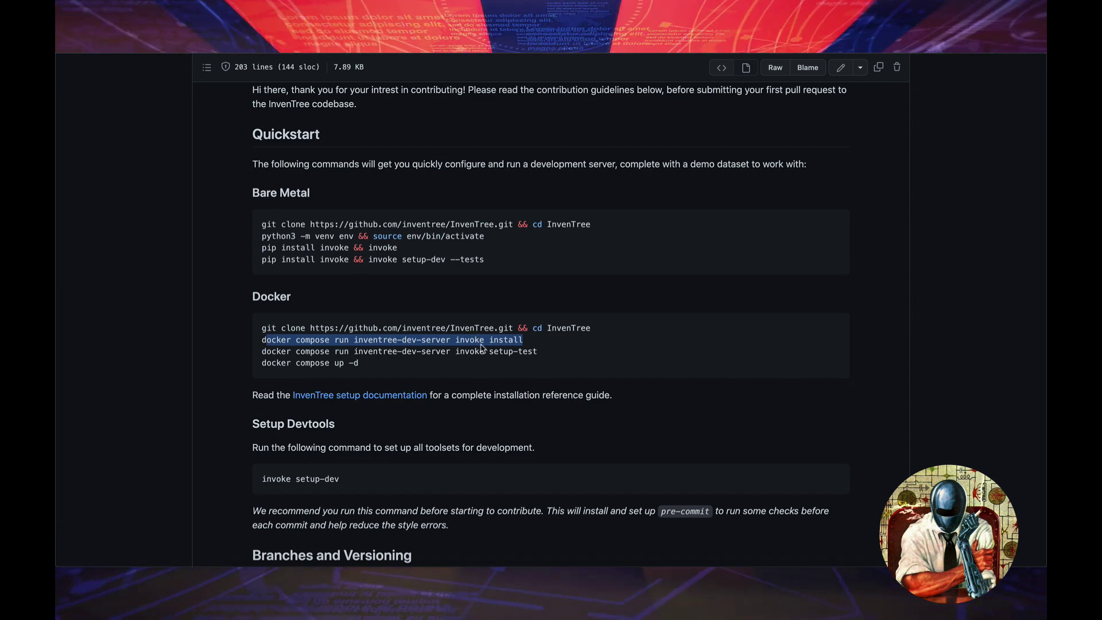
pyautogui.scroll(-3, 482, 348)
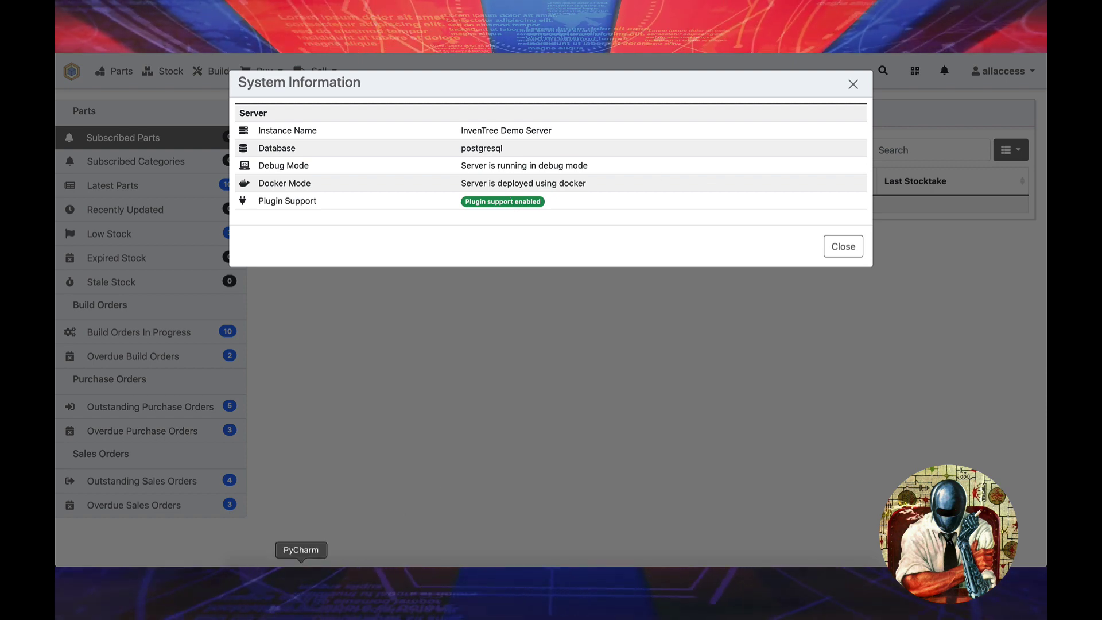
# - Bring the PyCharm window with the local InvenTree project to the front
pyautogui.click(307, 569)
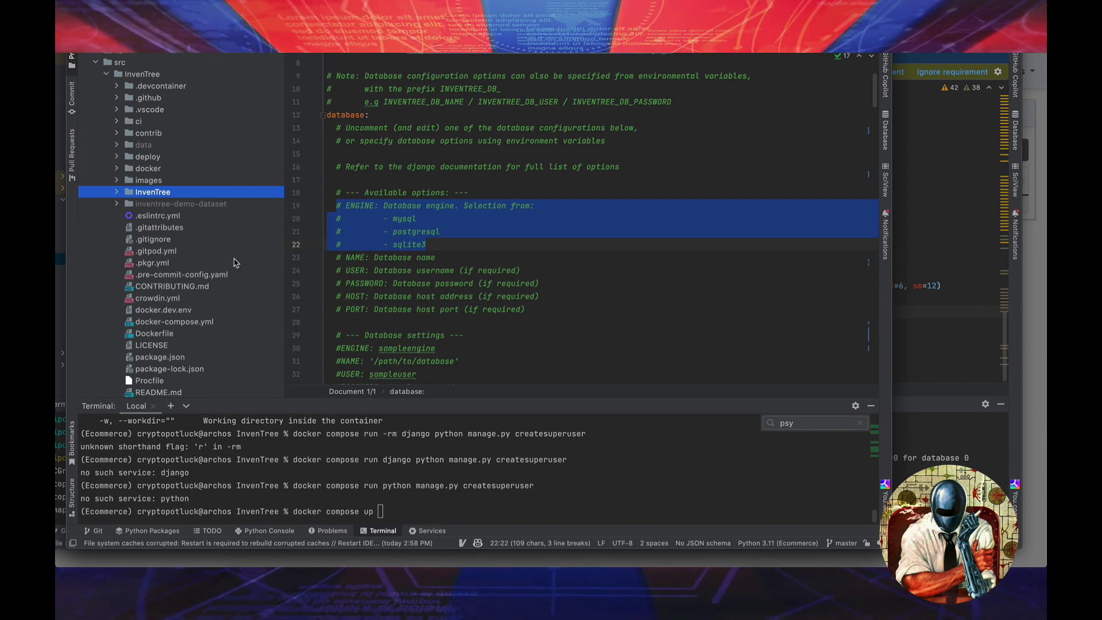
# - Open config_template.yaml from the InvenTree source folder to view its database ENGINE options
pyautogui.scroll(-5, 235, 263)
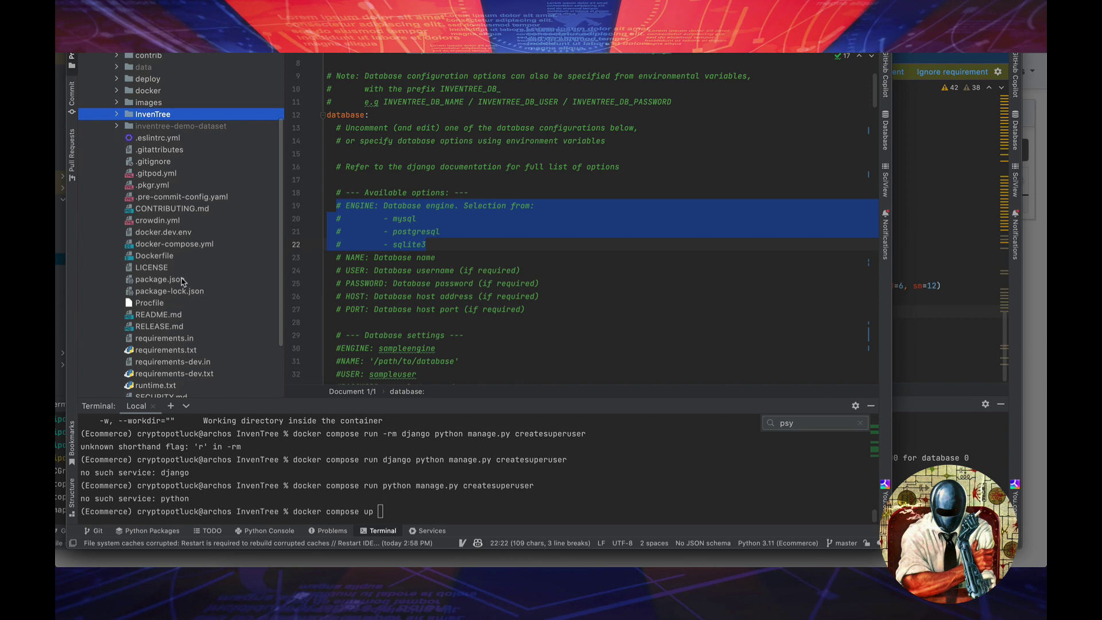
pyautogui.scroll(1, 178, 218)
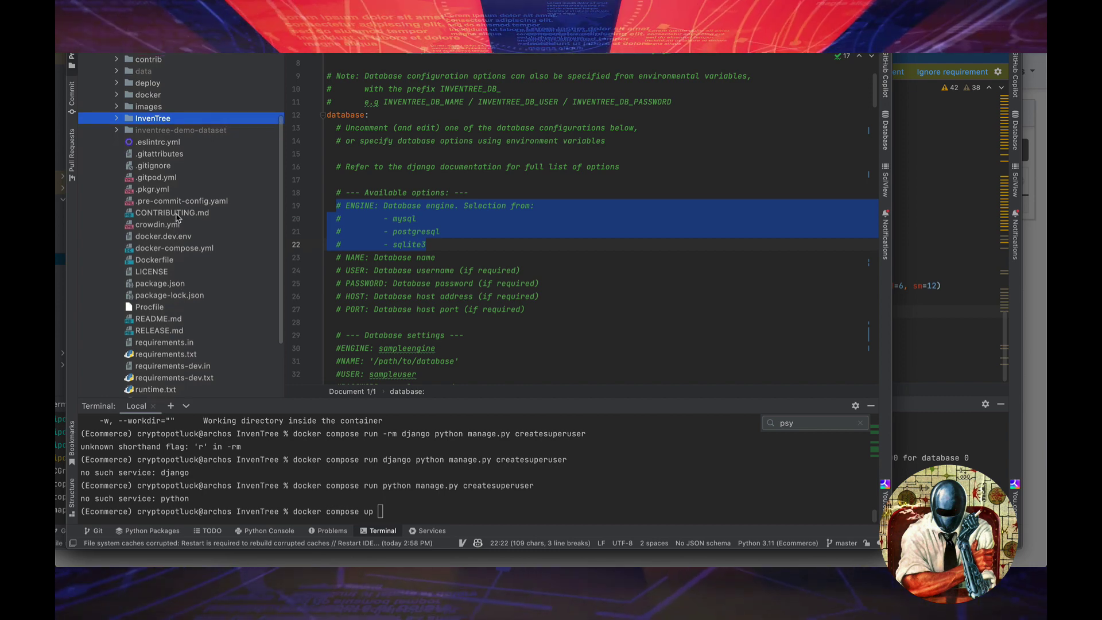
pyautogui.scroll(2, 179, 212)
pyautogui.scroll(4, 192, 191)
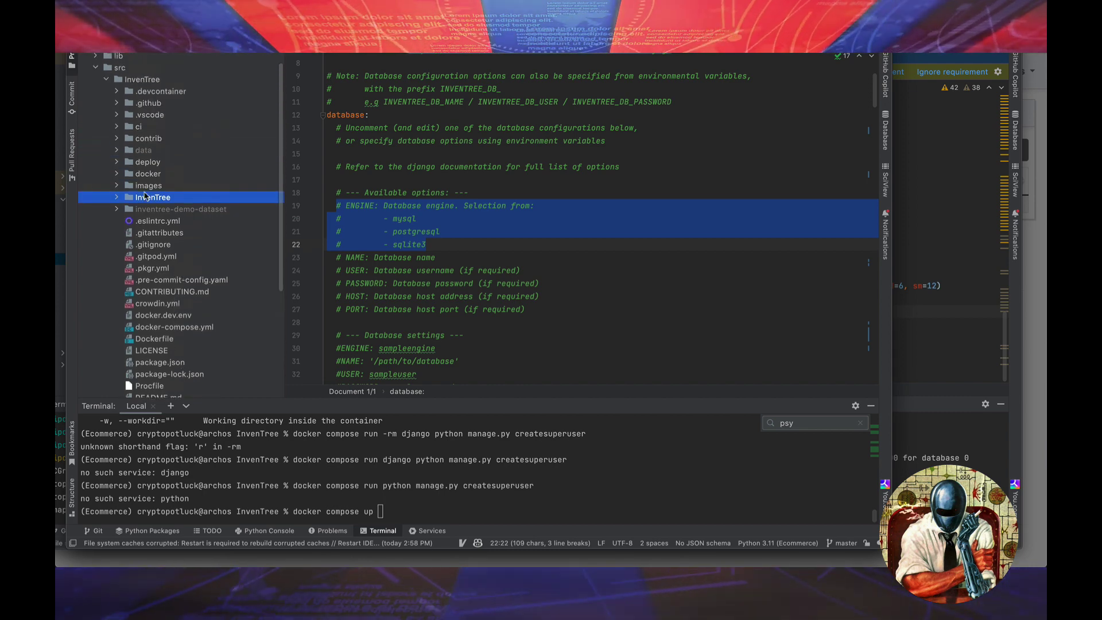
pyautogui.click(118, 198)
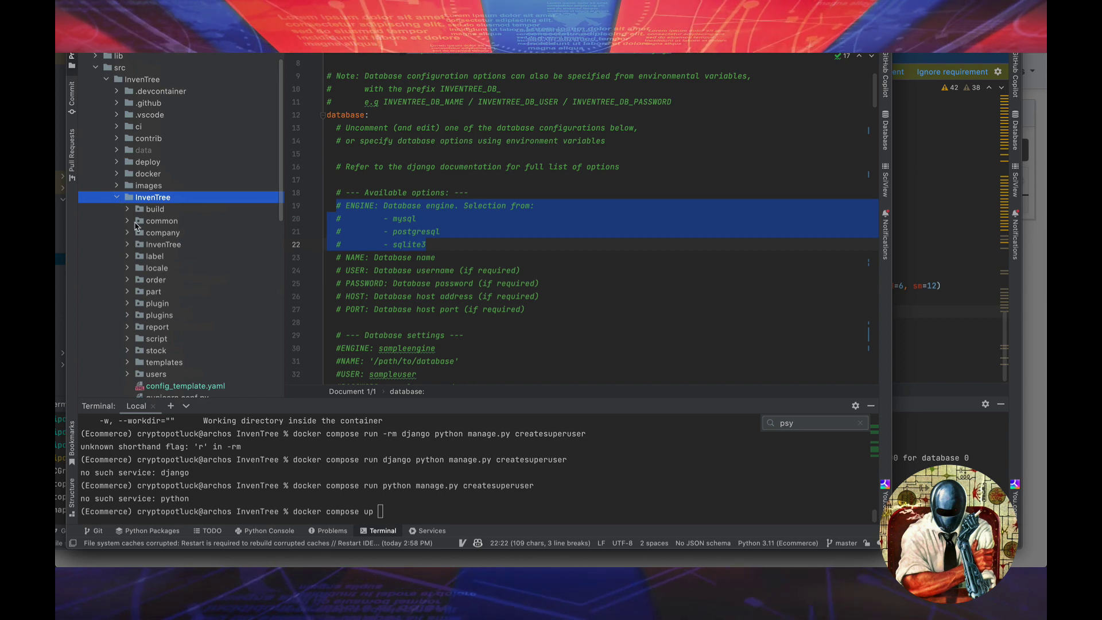
pyautogui.scroll(-4, 178, 299)
pyautogui.click(179, 317)
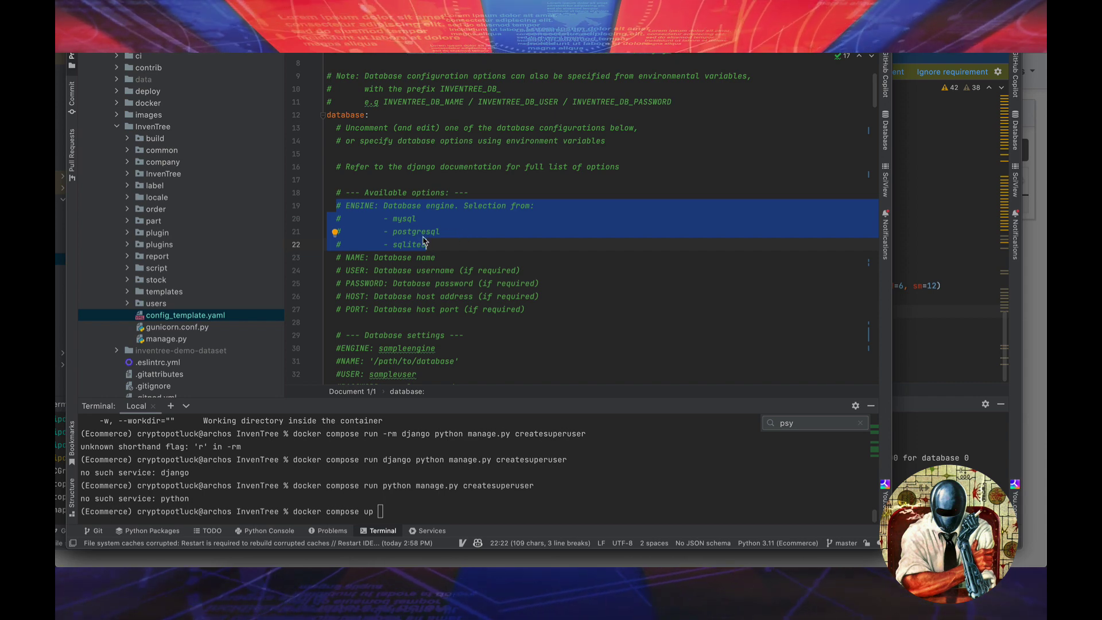
# - Uncomment the sample database settings on lines 30–35, then comment them back out
pyautogui.scroll(-6, 424, 274)
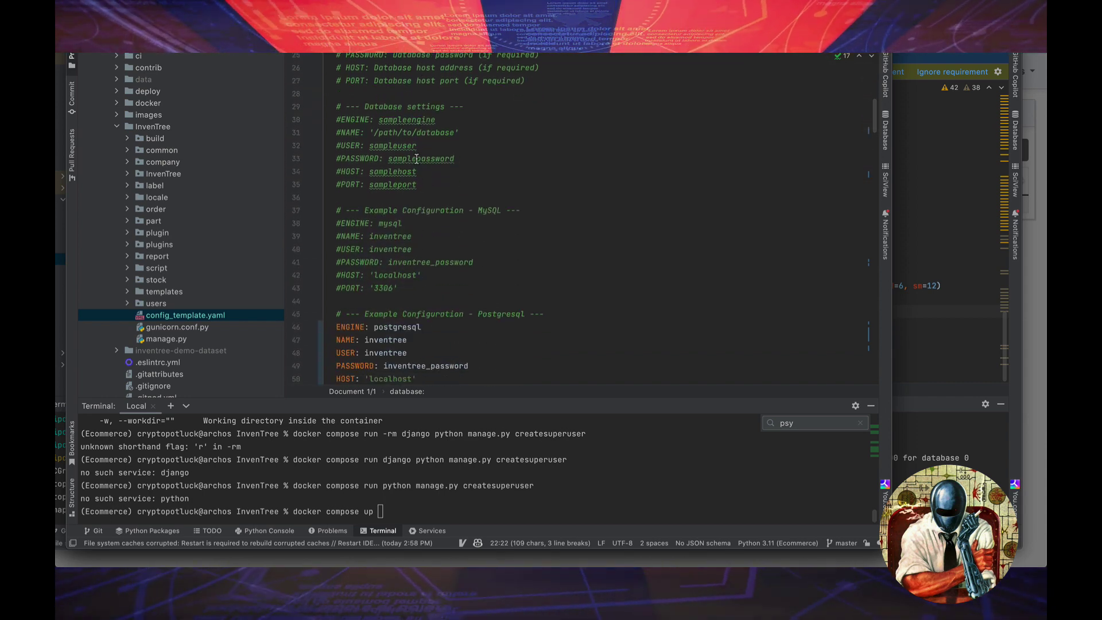
pyautogui.scroll(1, 419, 172)
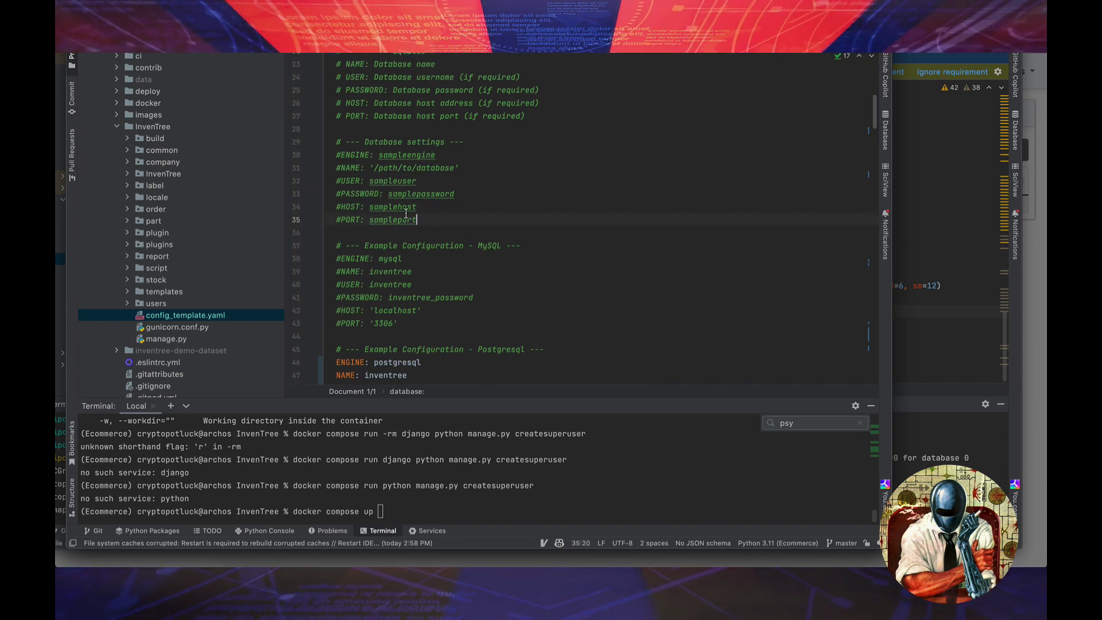
pyautogui.moveTo(430, 218); pyautogui.dragTo(336, 158)
pyautogui.press('super+slash')
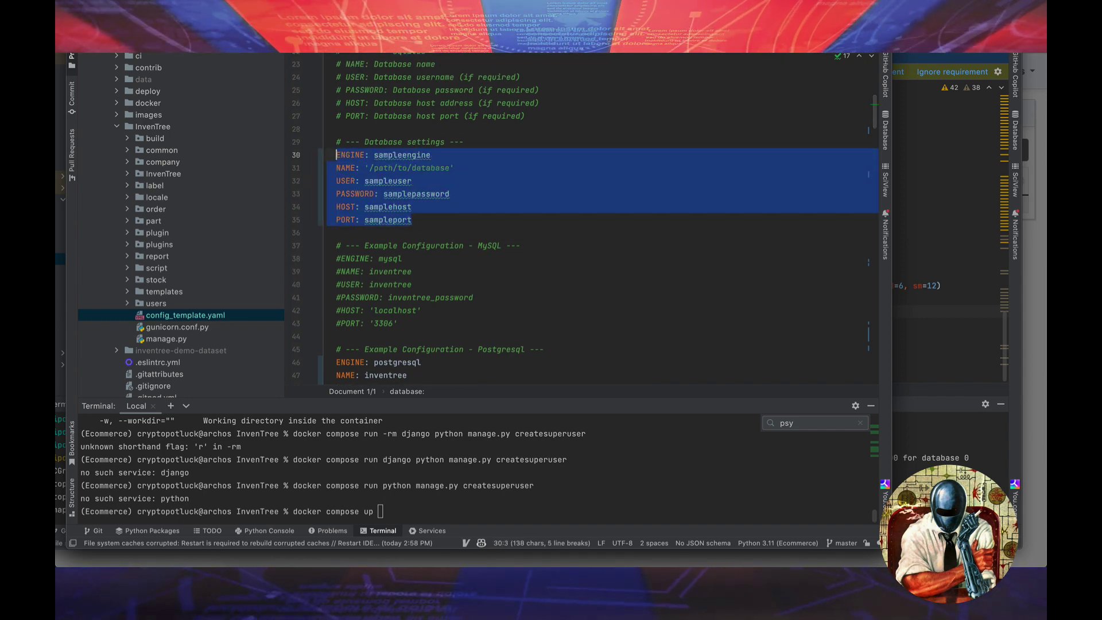
pyautogui.click(412, 220)
pyautogui.moveTo(412, 220); pyautogui.dragTo(336, 156)
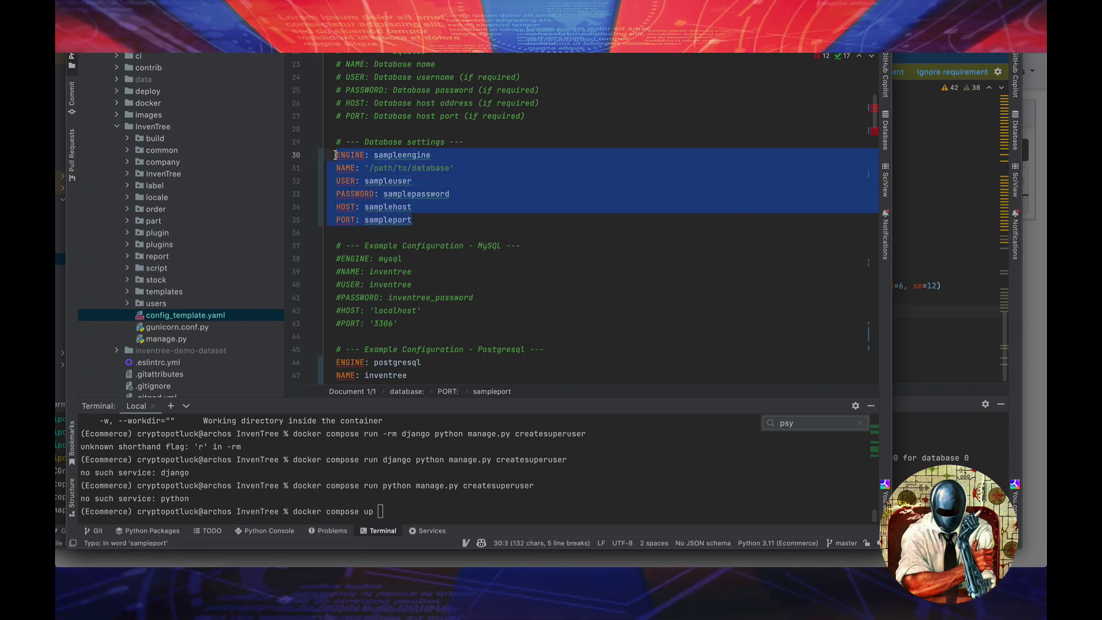
pyautogui.press('super+slash')
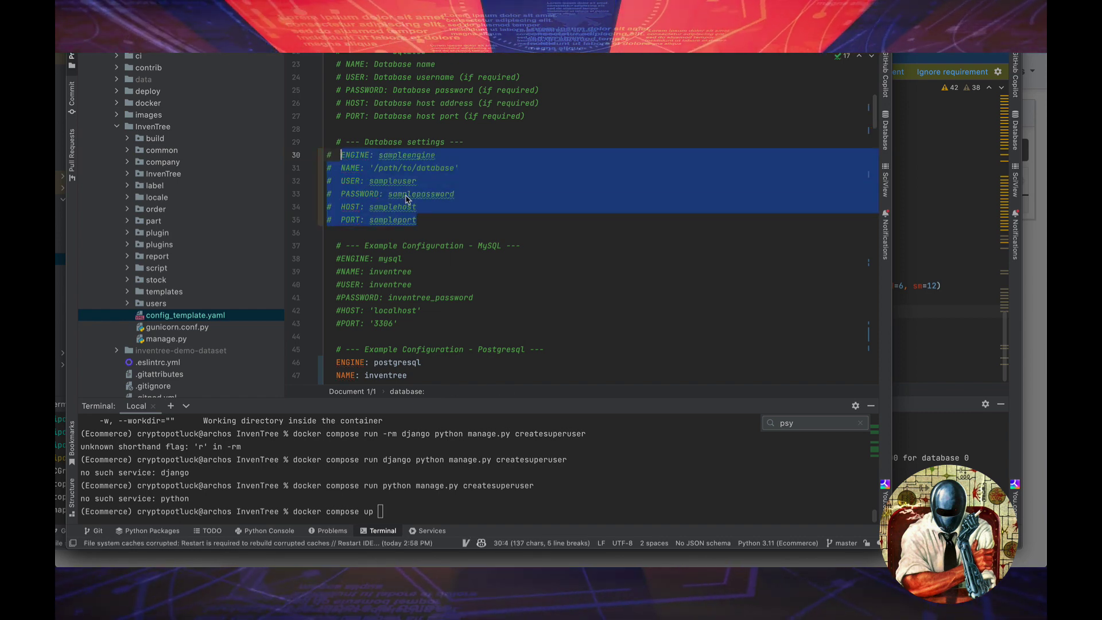
pyautogui.scroll(3, 406, 199)
pyautogui.scroll(3, 406, 199)
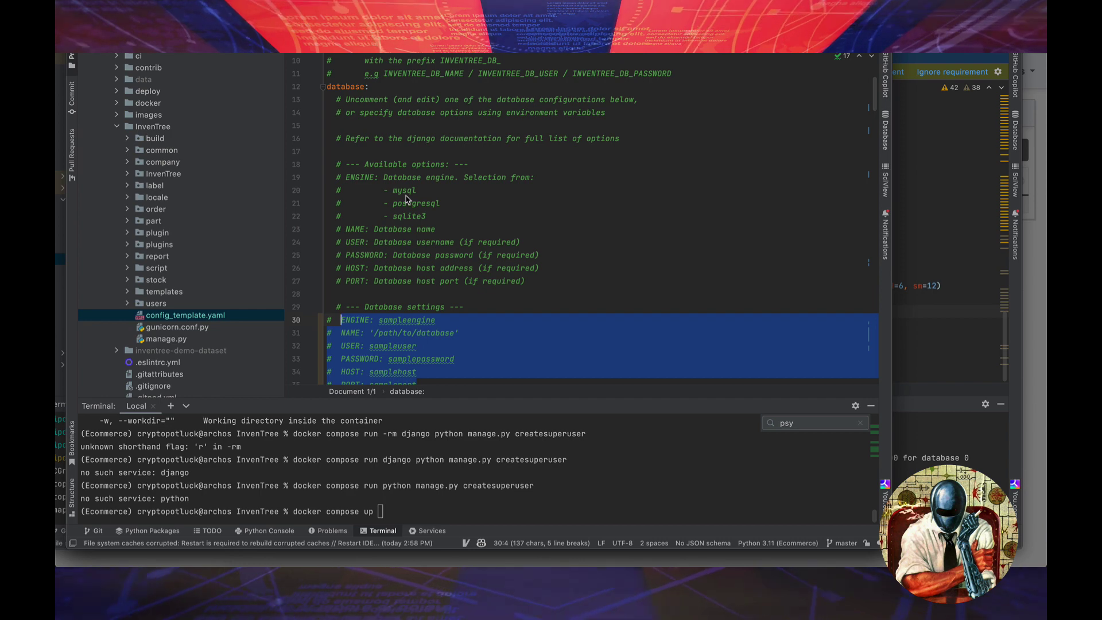
pyautogui.scroll(3, 406, 200)
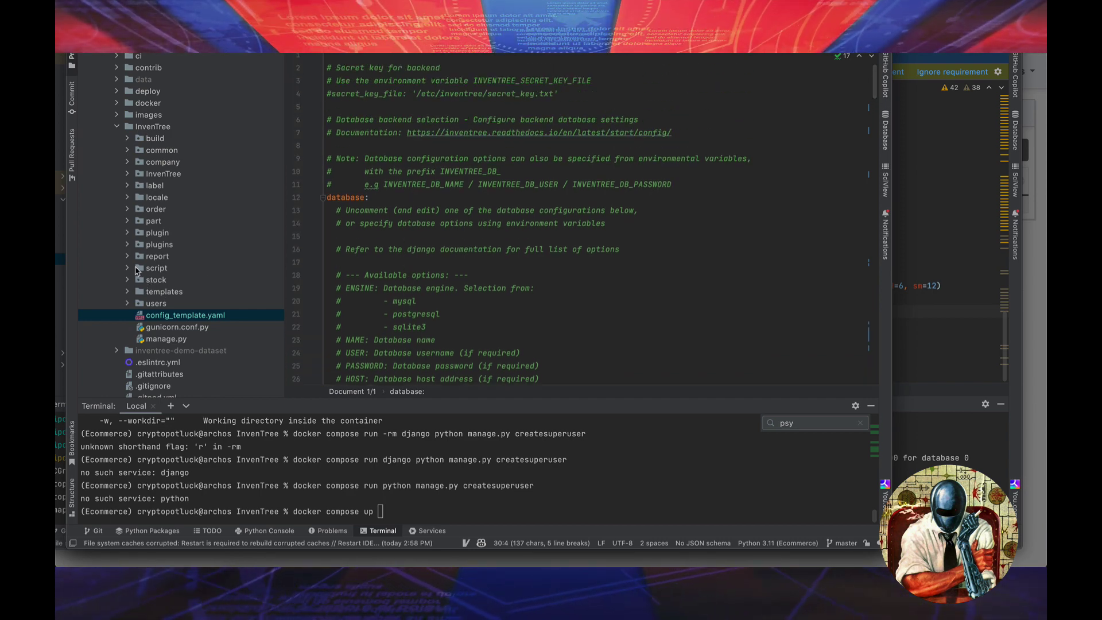
# - Open the docker folder's requirements.txt listing drivers like psycopg2-binary and mysqlclient
pyautogui.click(127, 233)
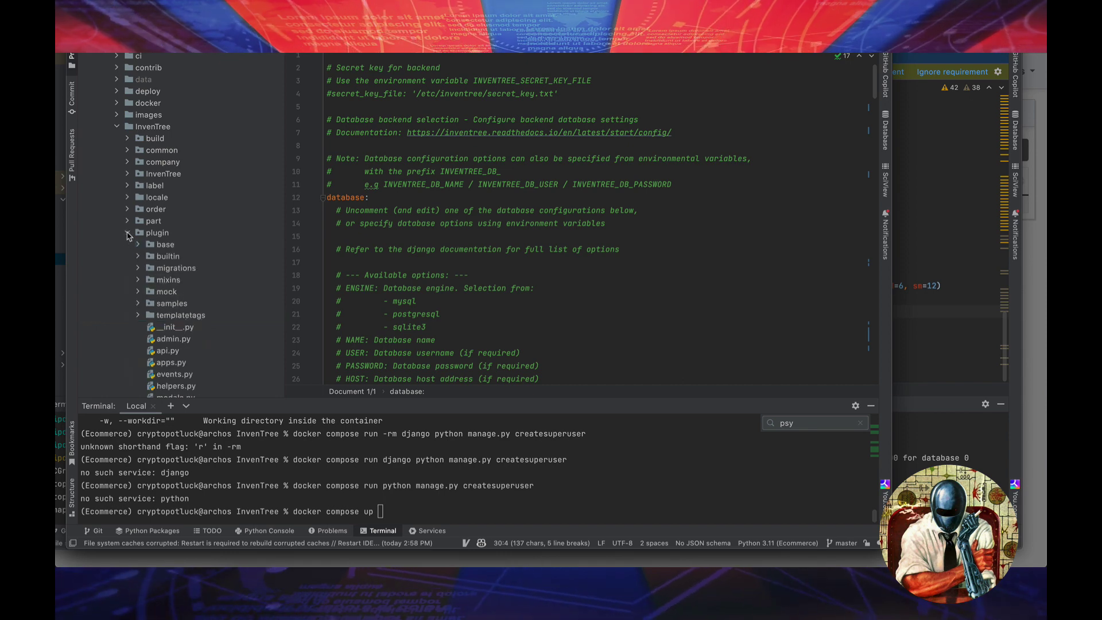
pyautogui.click(128, 233)
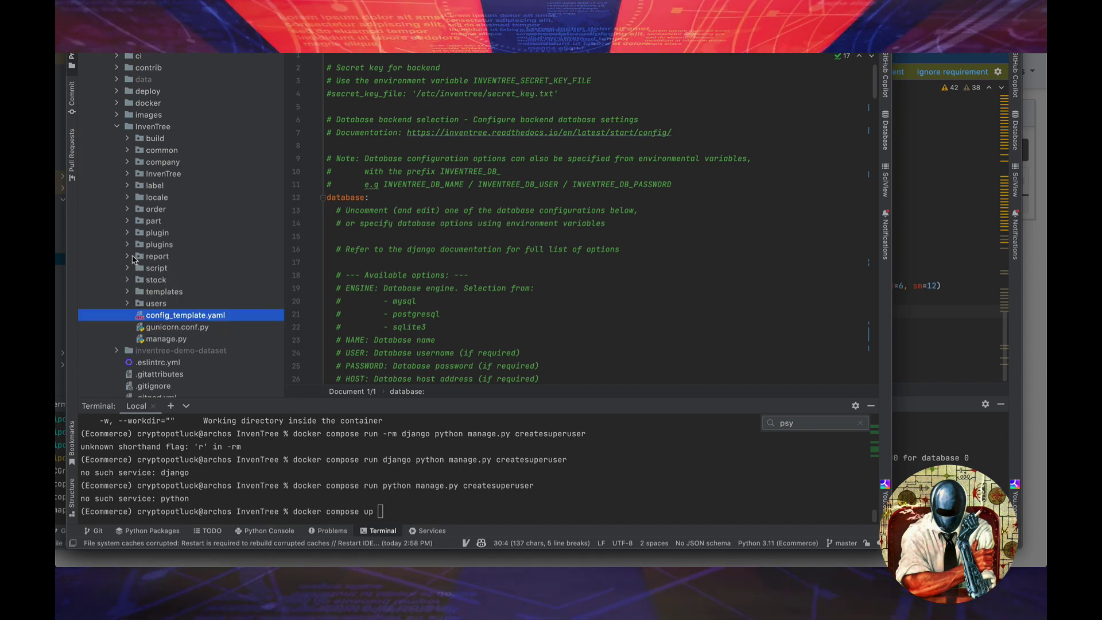
pyautogui.click(118, 127)
pyautogui.click(118, 104)
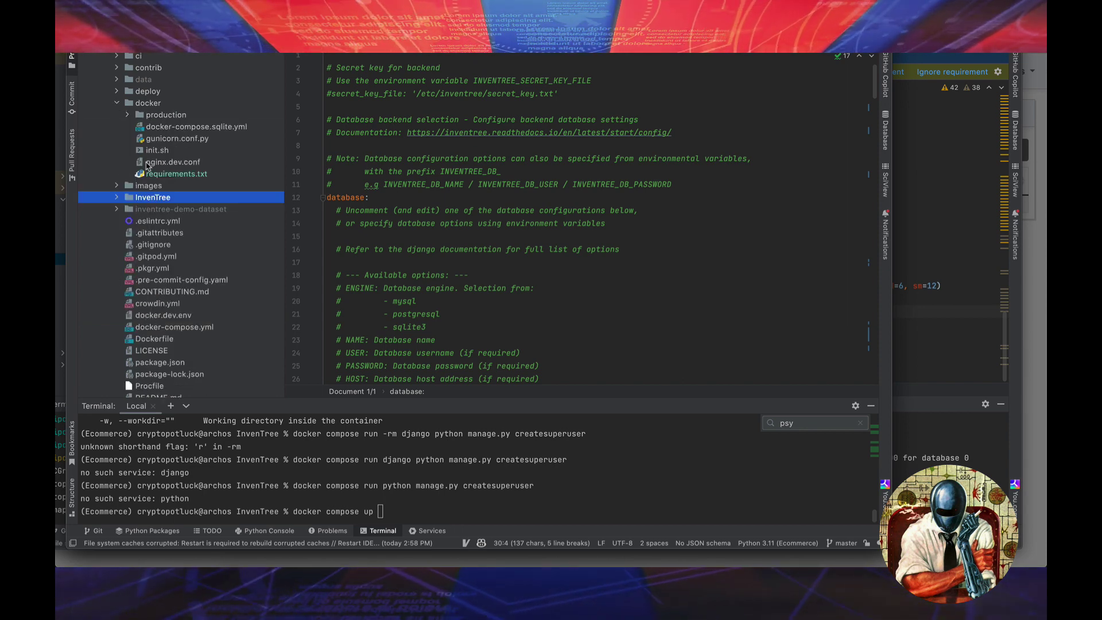
pyautogui.doubleClick(177, 173)
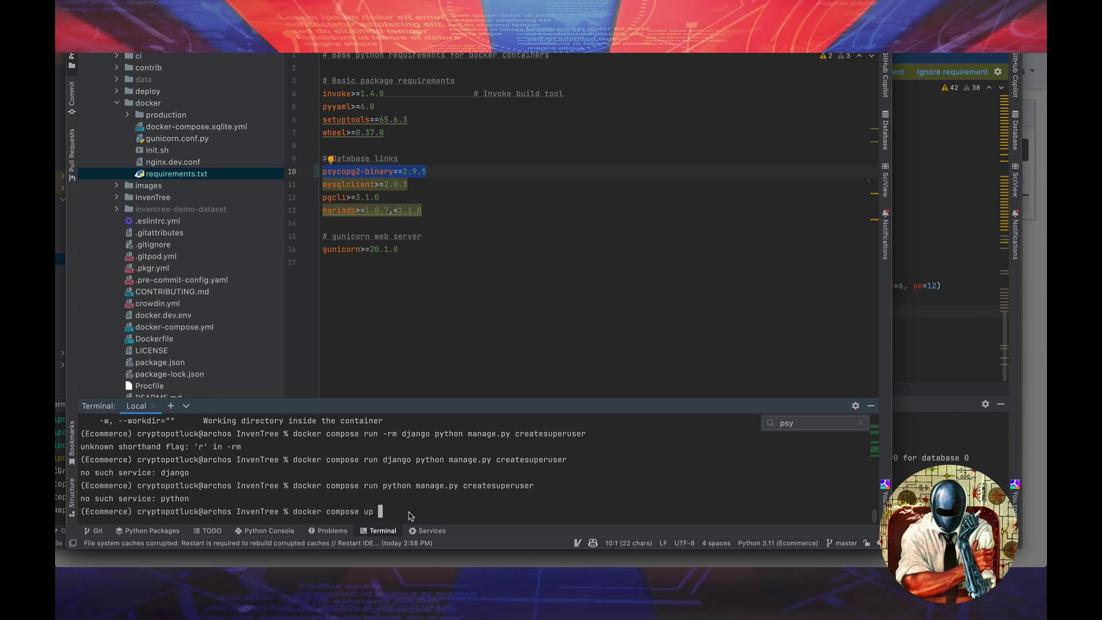
# - Run docker compose up, then close the demo's System Information dialog in the browser
pyautogui.press('Return')
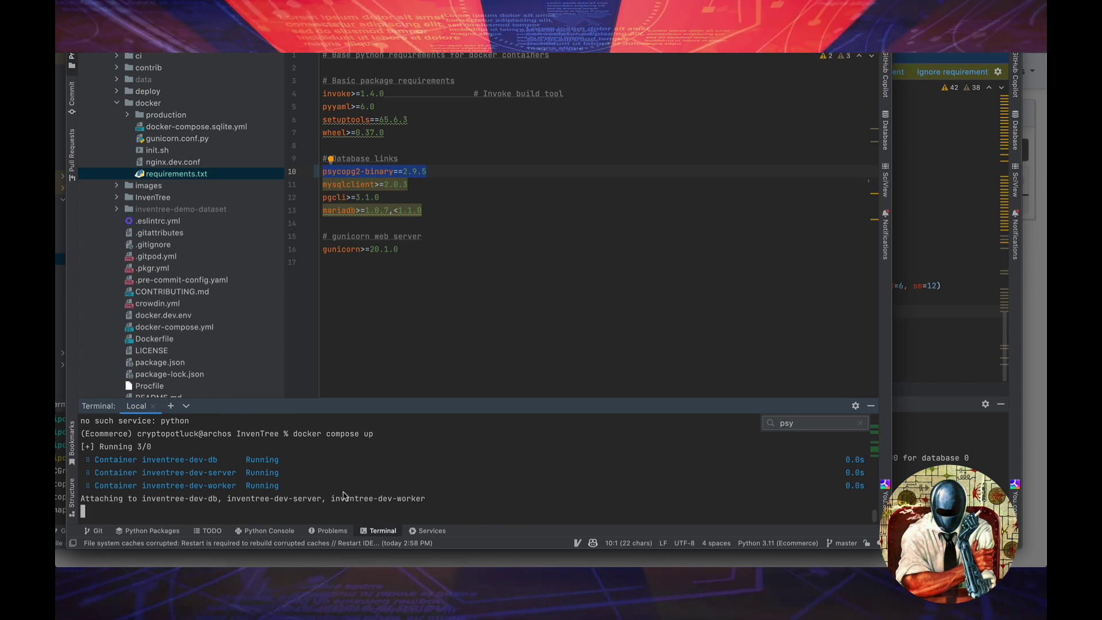
pyautogui.click(458, 568)
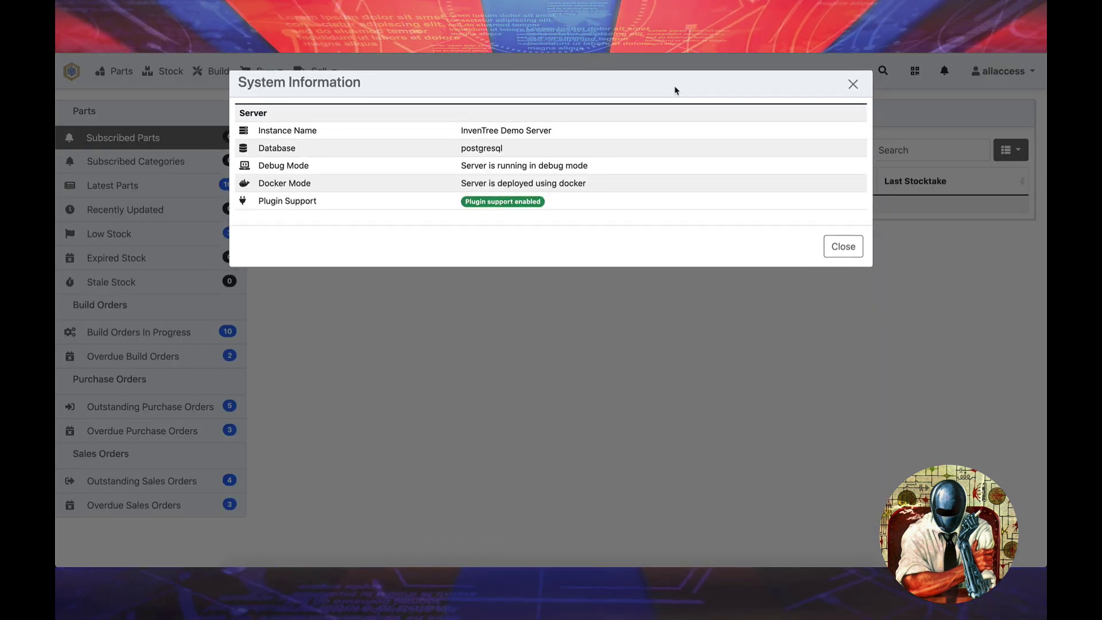
pyautogui.click(854, 85)
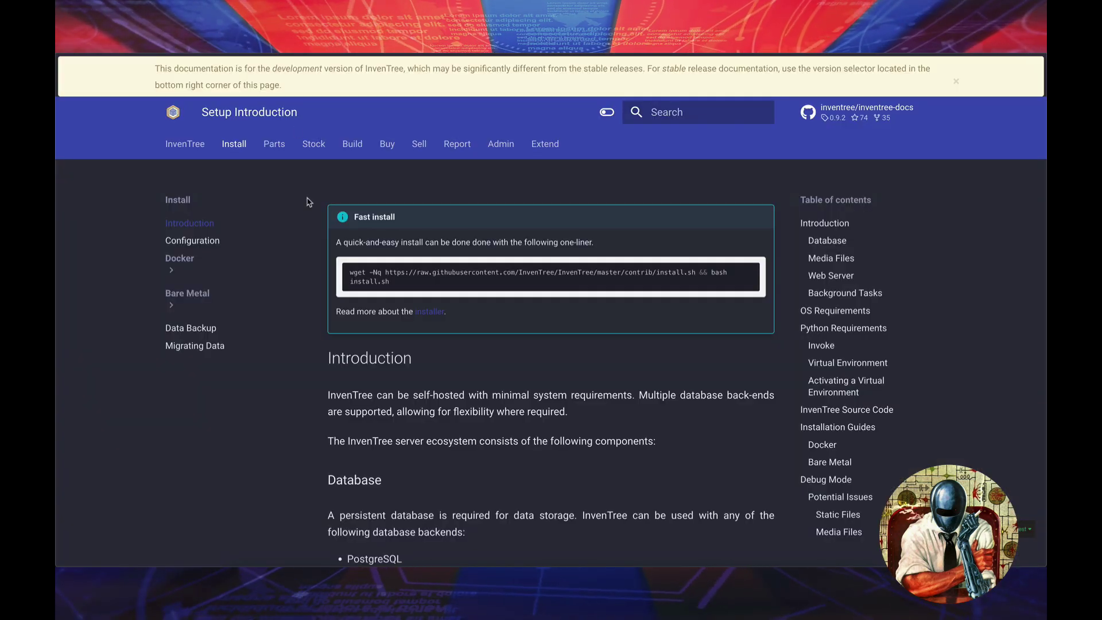
# - Scroll through the inventree/InvenTree README and back up to the master-branch file list
pyautogui.scroll(-20, 309, 202)
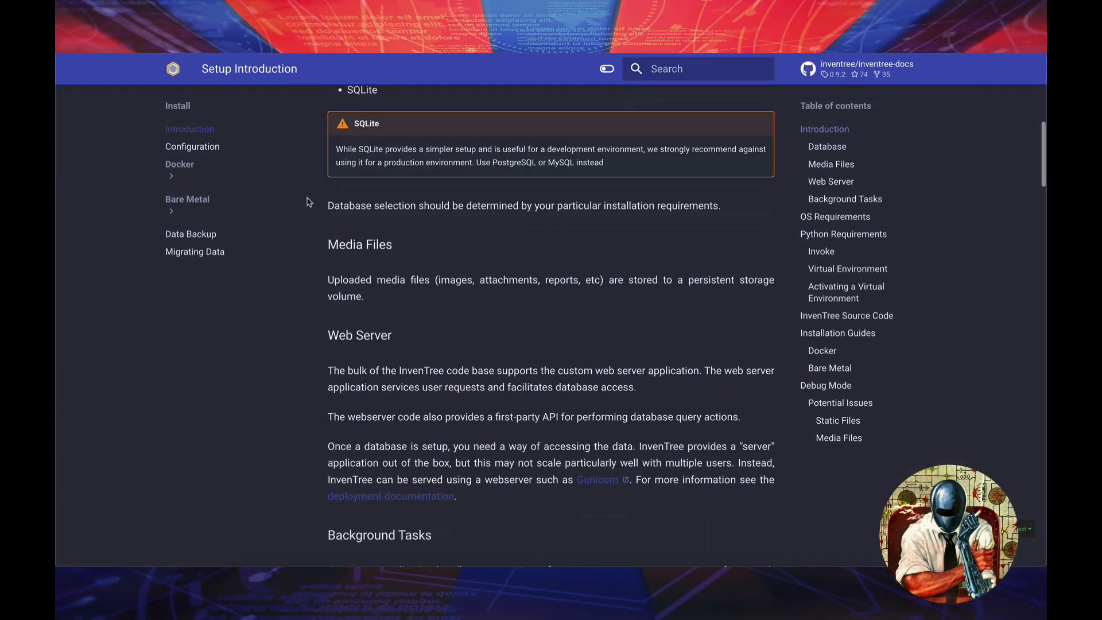
pyautogui.scroll(15, 309, 202)
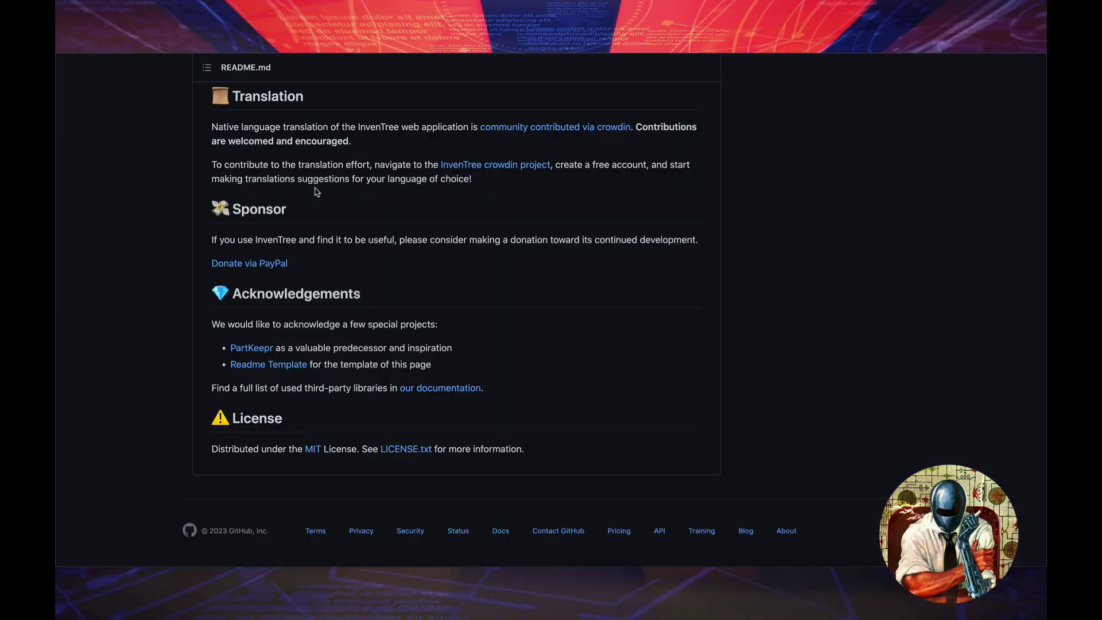
pyautogui.scroll(20, 315, 184)
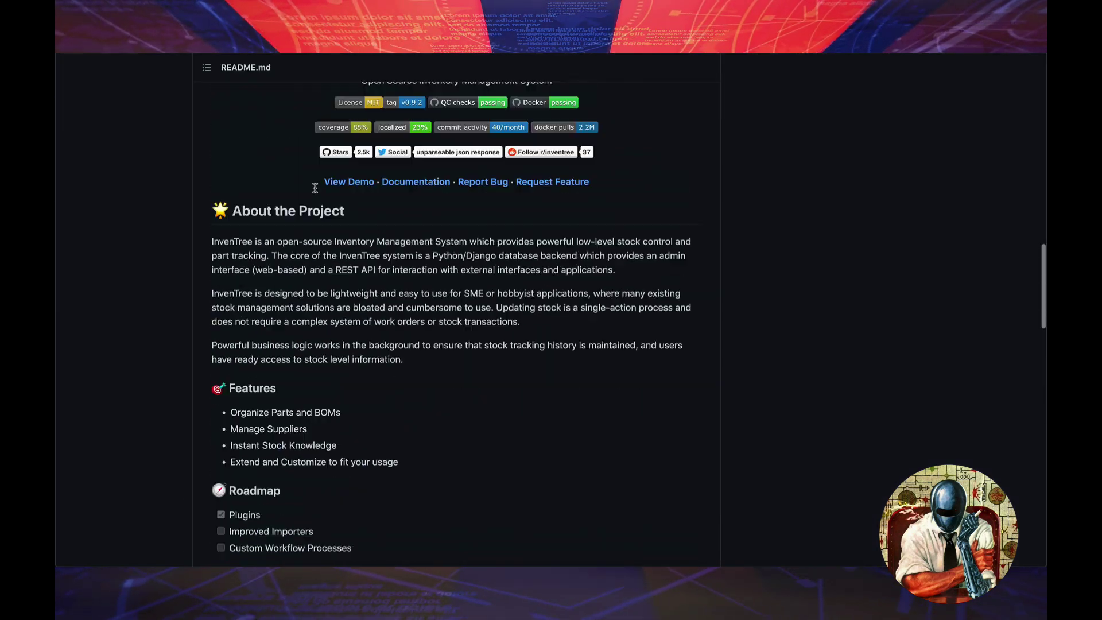
pyautogui.scroll(-20, 388, 289)
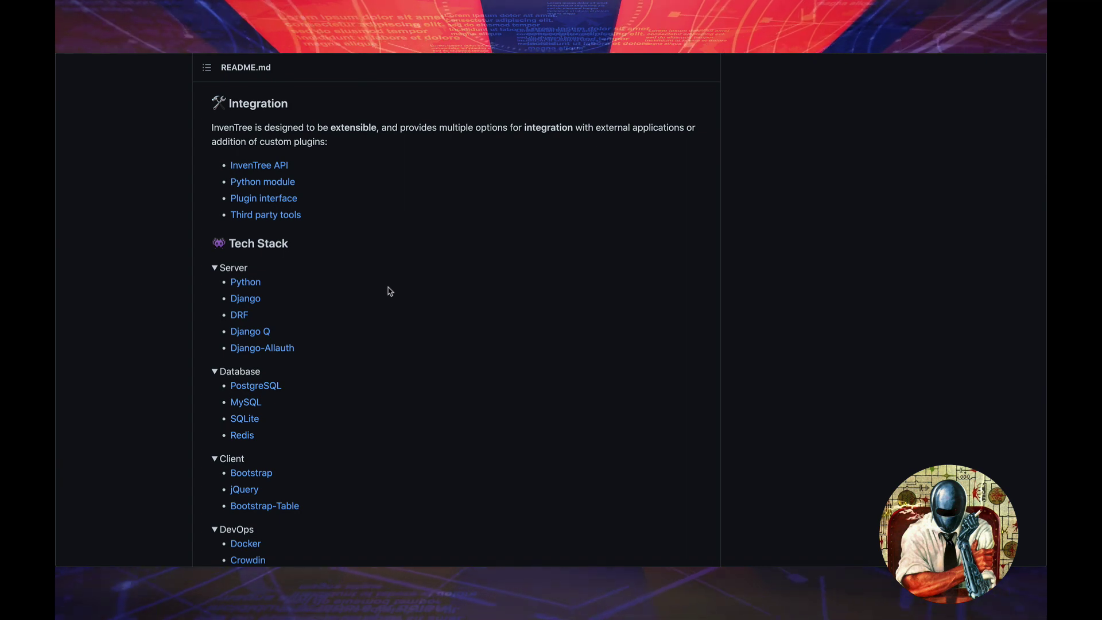
pyautogui.scroll(-2, 390, 291)
pyautogui.scroll(-3, 390, 292)
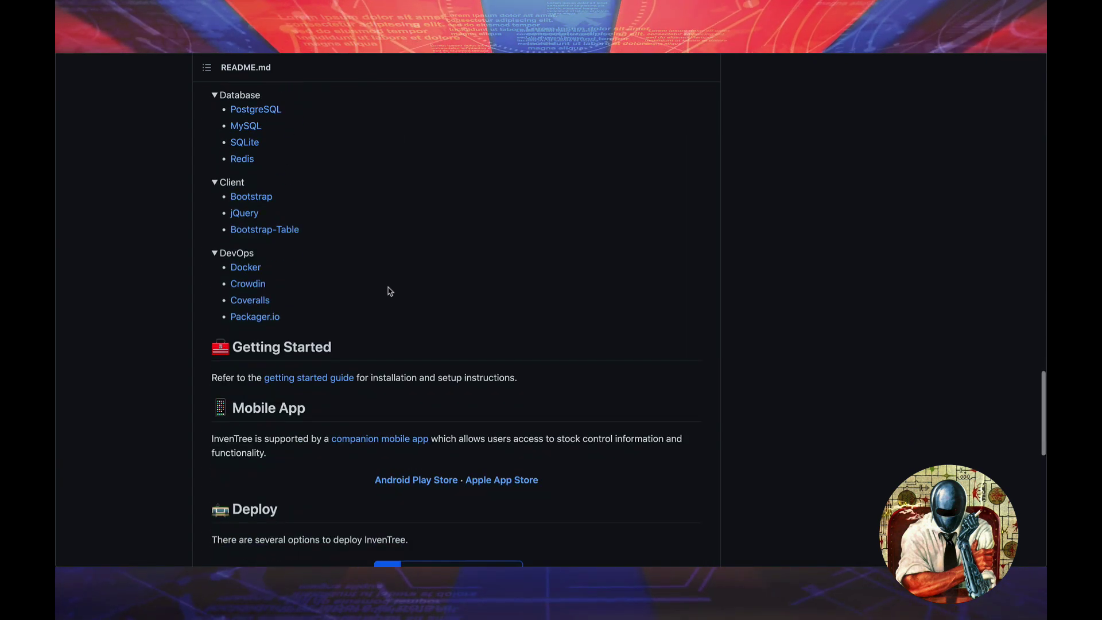
pyautogui.scroll(-2, 390, 291)
pyautogui.scroll(-2, 389, 291)
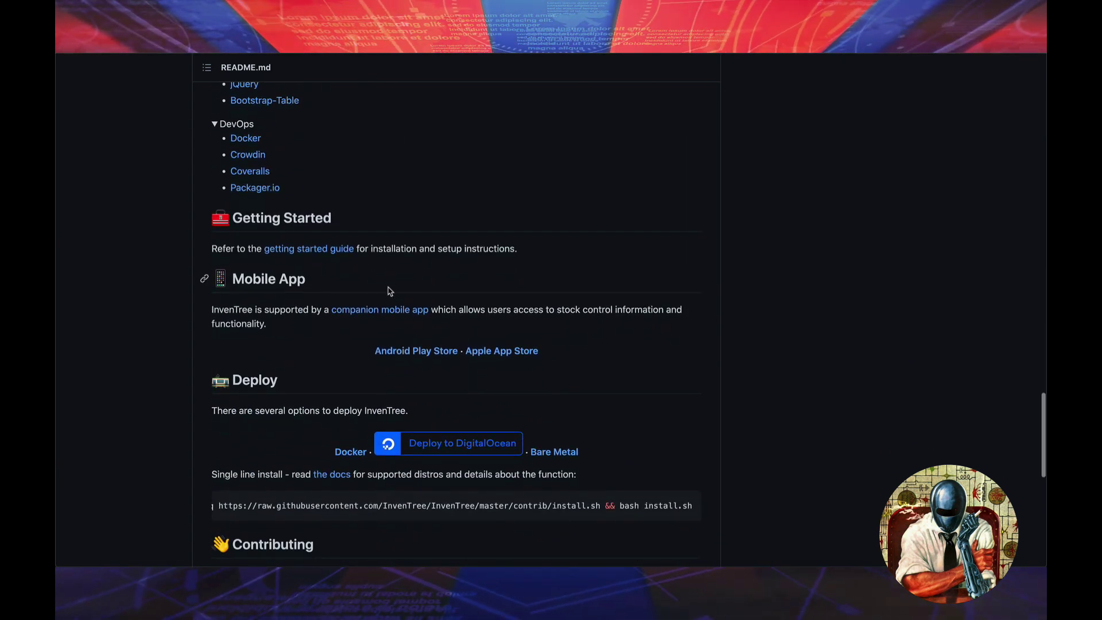
pyautogui.scroll(-1, 389, 291)
pyautogui.scroll(-1, 390, 291)
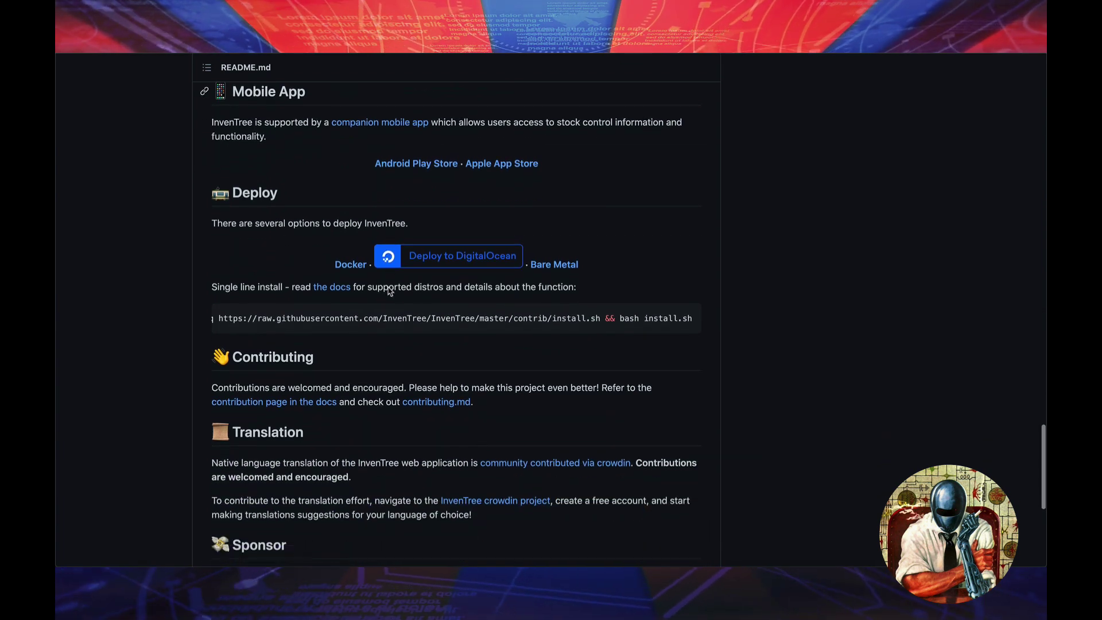
pyautogui.scroll(7, 389, 291)
pyautogui.scroll(10, 389, 288)
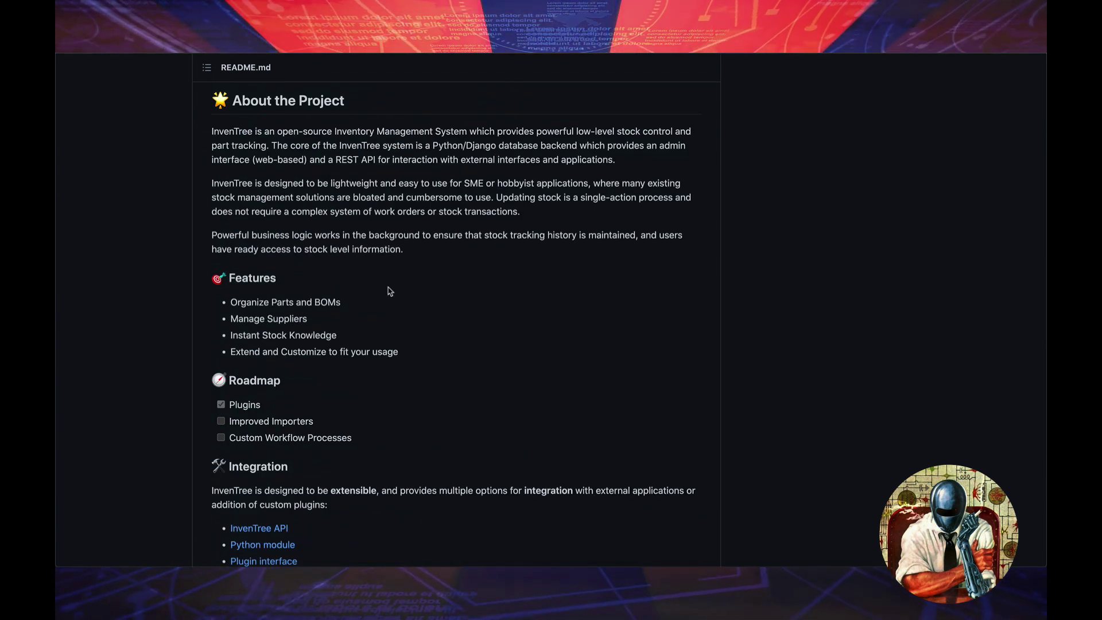
pyautogui.scroll(3, 390, 291)
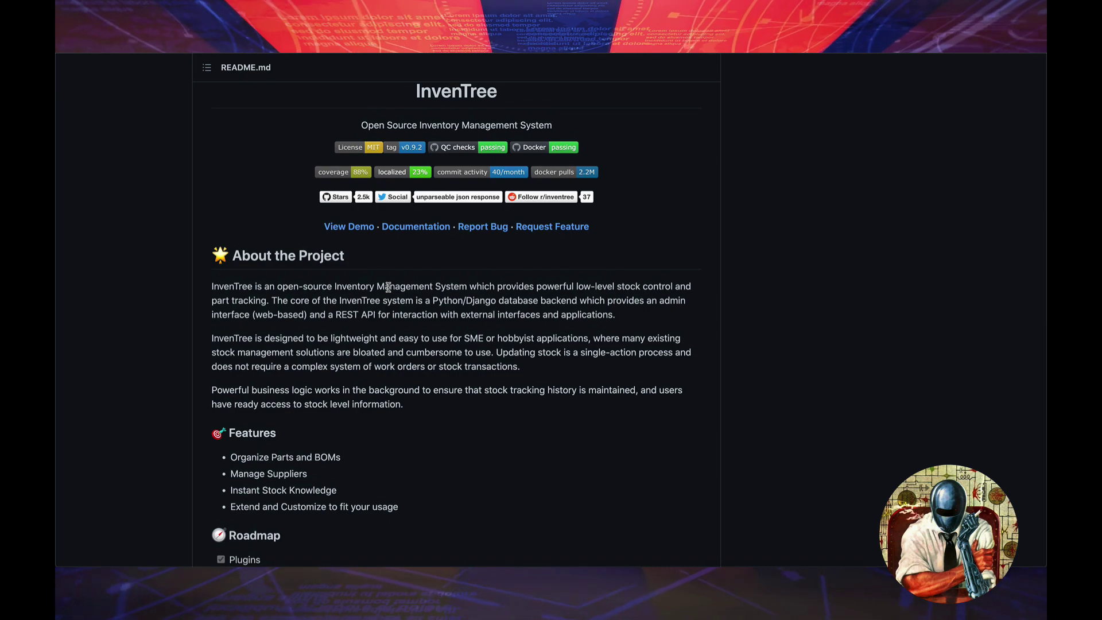
pyautogui.scroll(10, 389, 287)
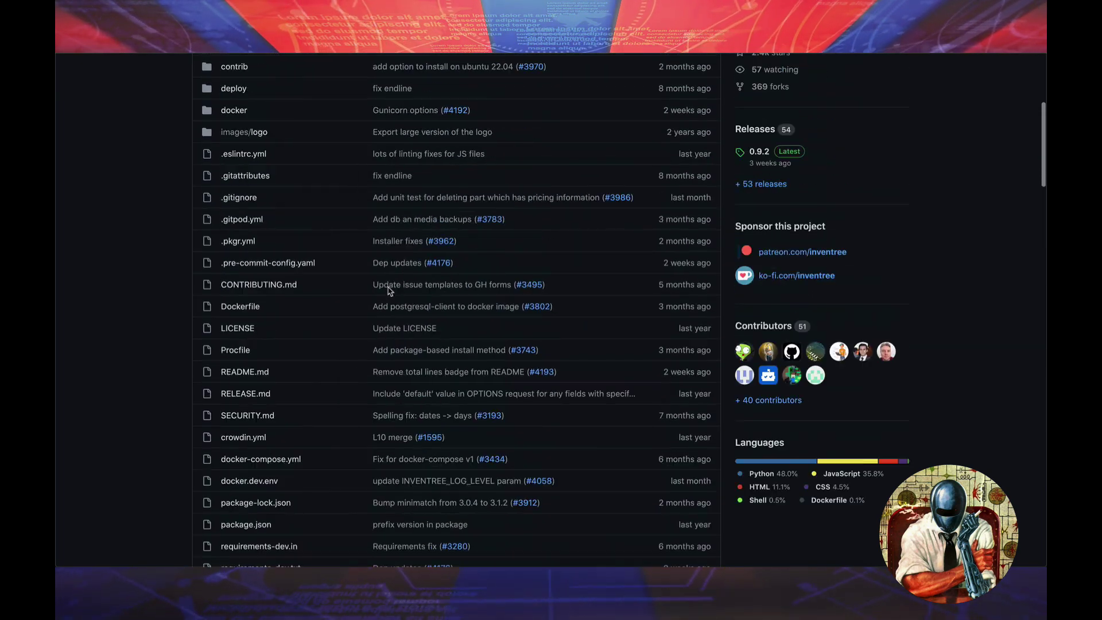
pyautogui.scroll(5, 389, 290)
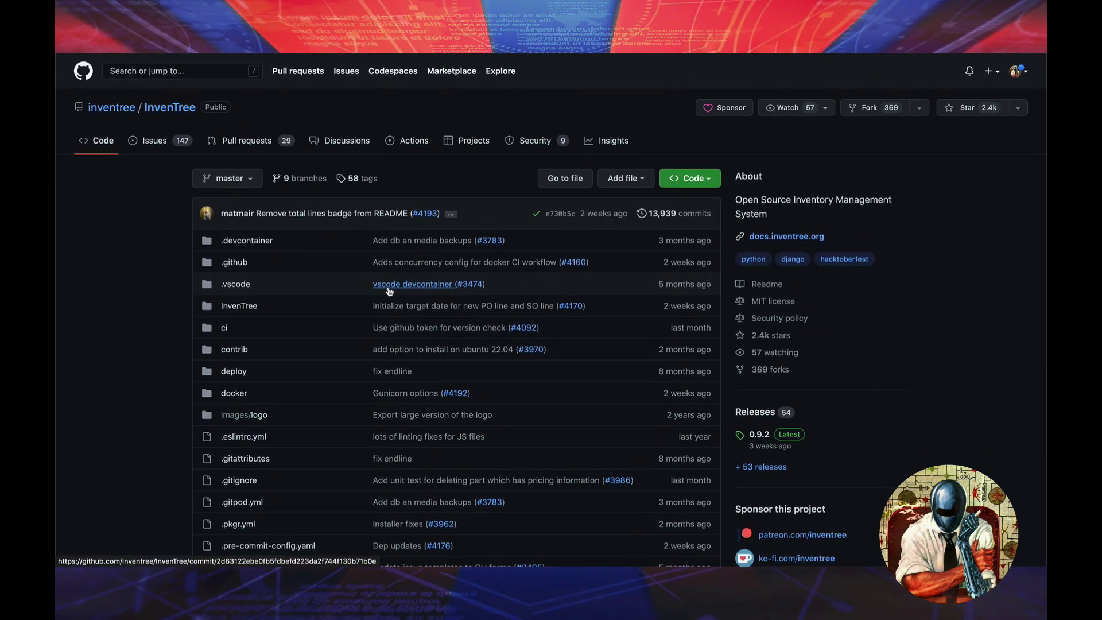